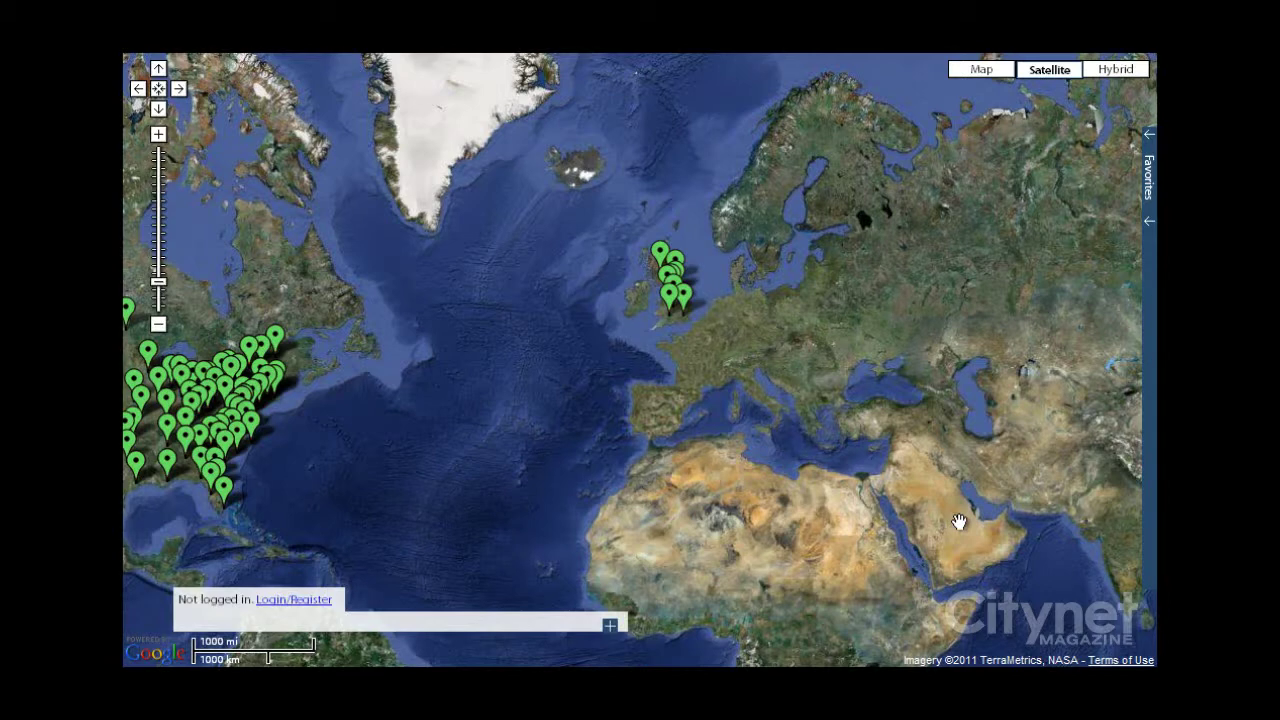
- Pan the satellite map right so North America's listing pins show beside Britain's
left_click_drag(665, 432, 901, 445)
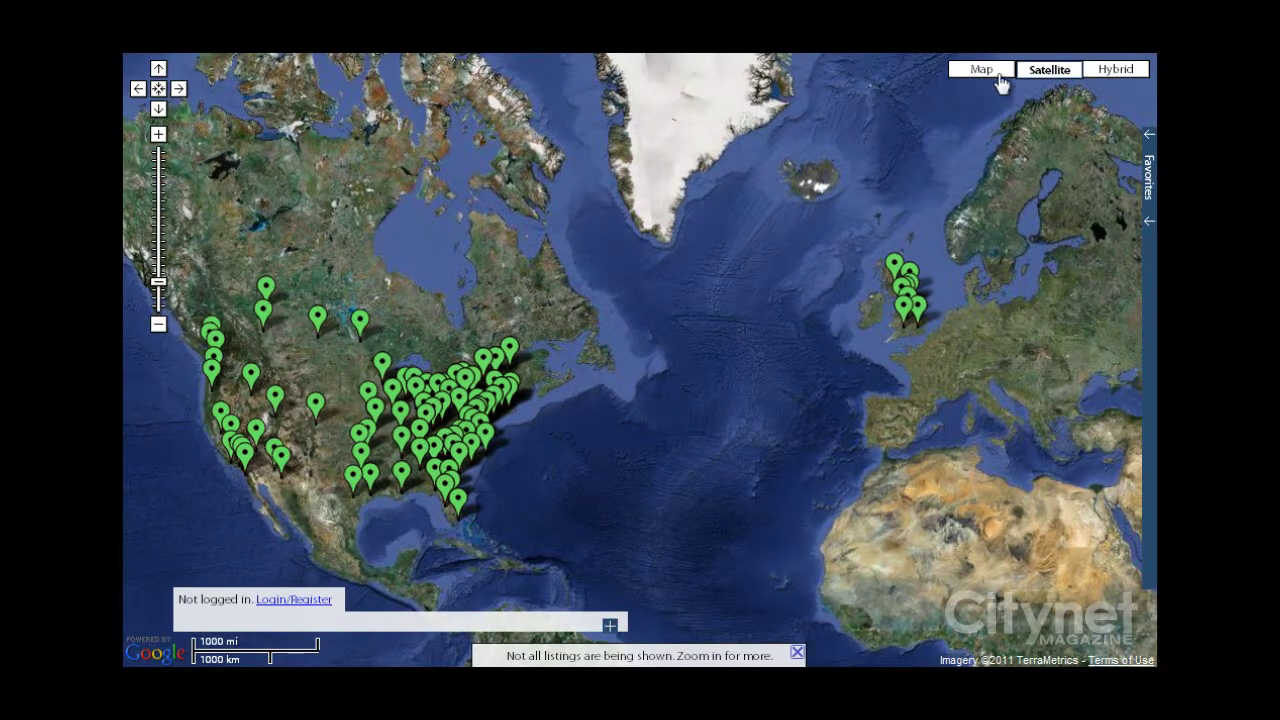
- Switch to the street map and zoom in on Northern California around San Francisco
left_click(978, 72)
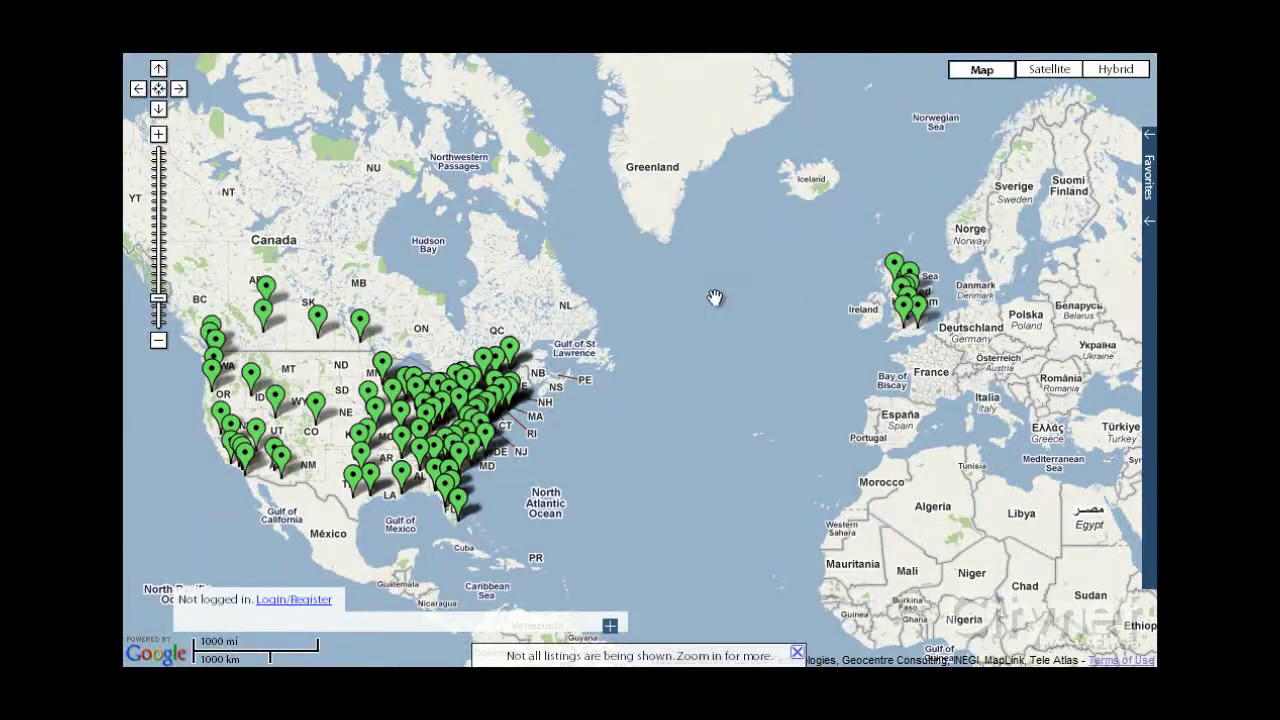
left_click_drag(674, 297, 707, 297)
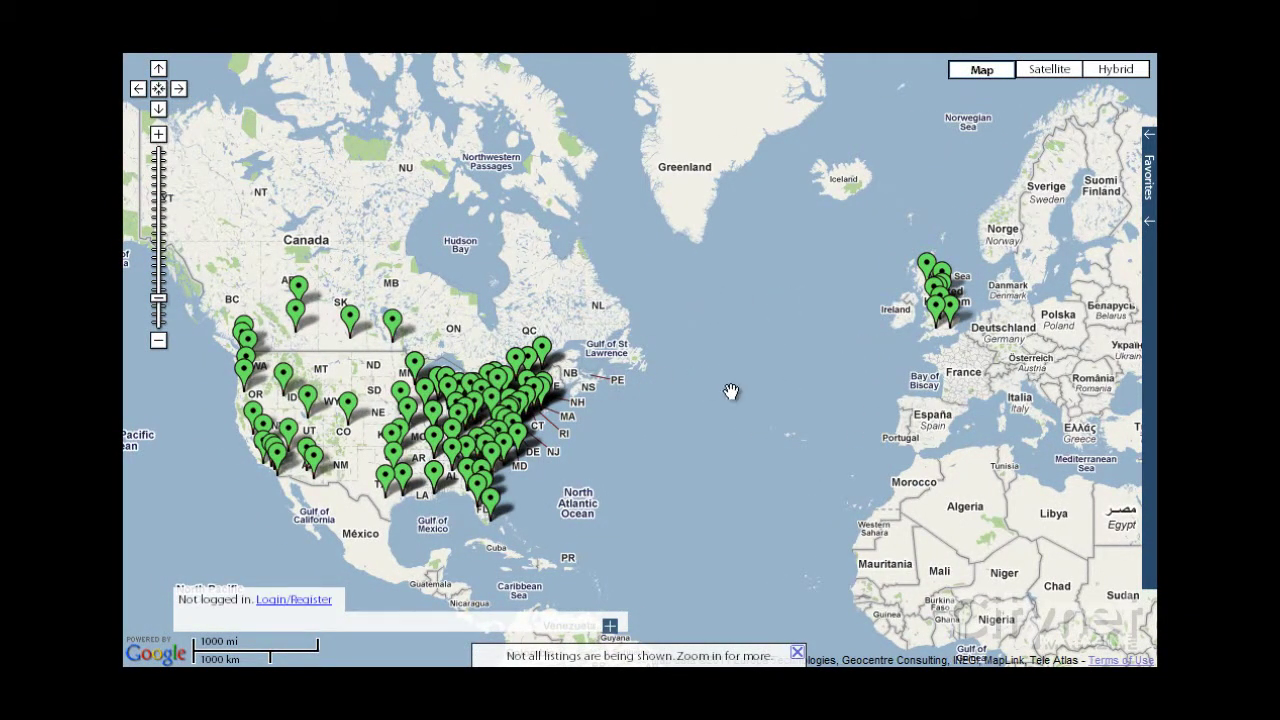
left_click_drag(649, 448, 760, 385)
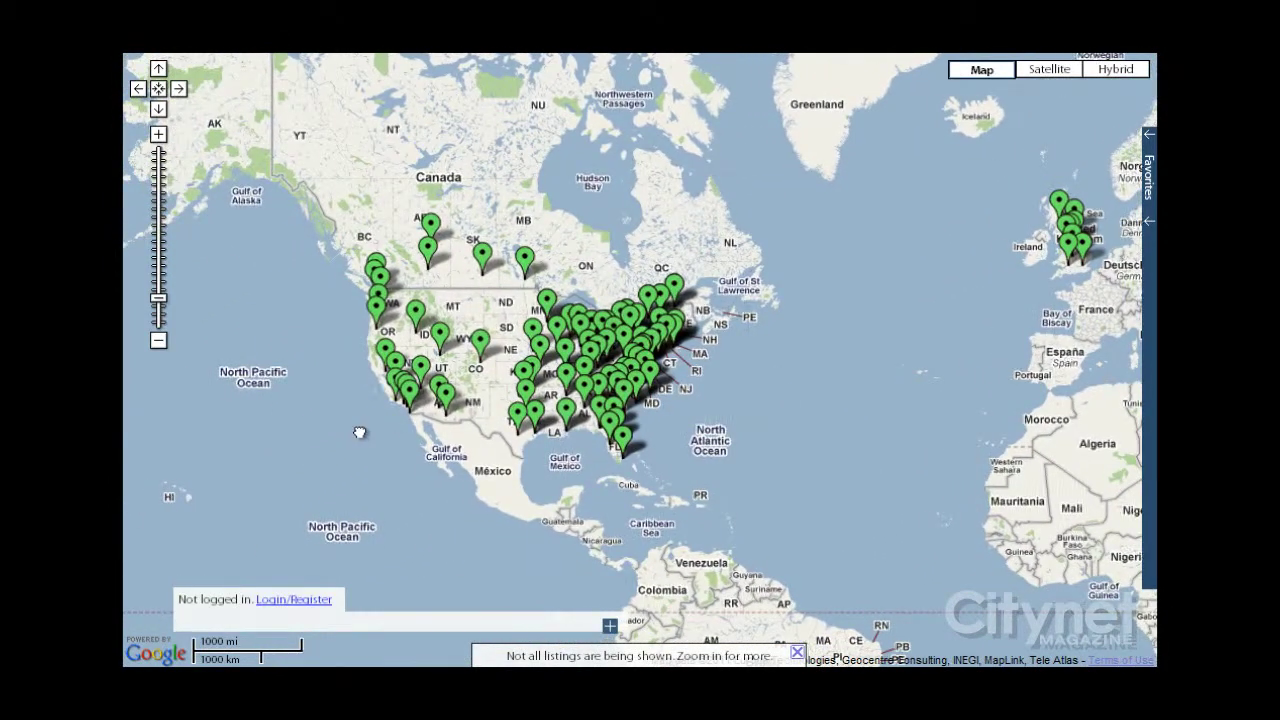
left_click_drag(355, 430, 487, 432)
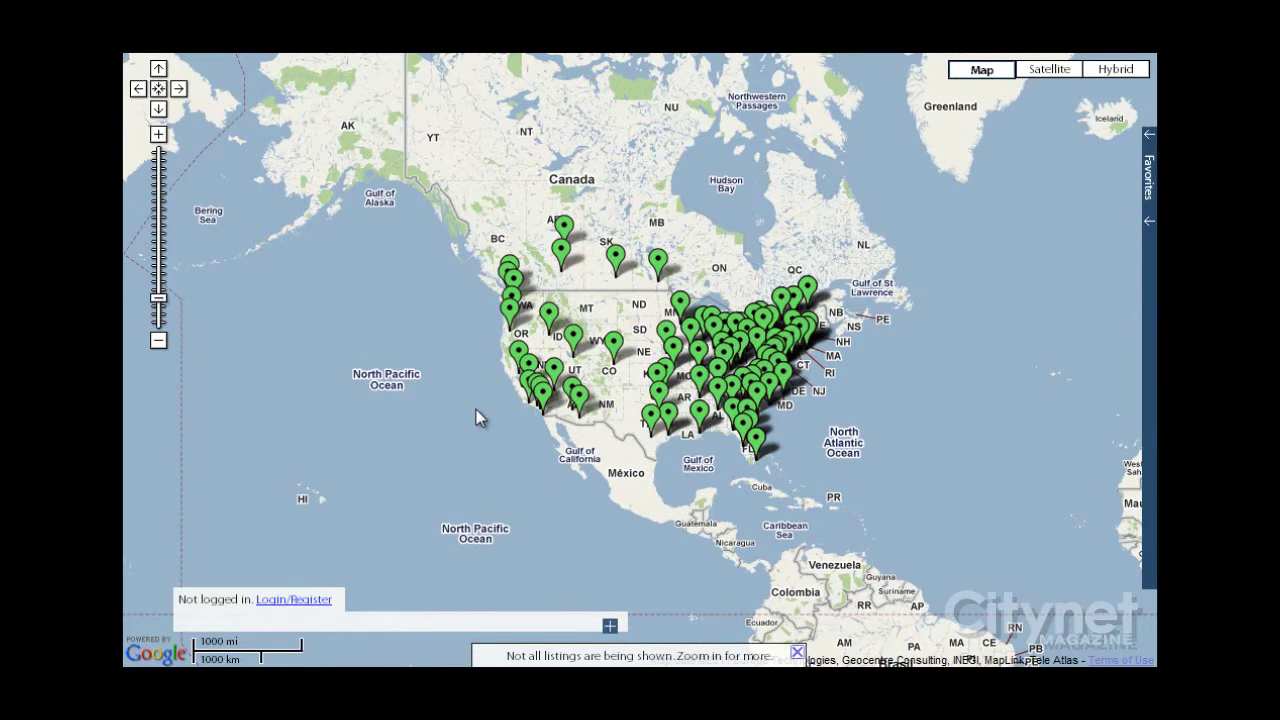
scroll(476, 409, "up", 1)
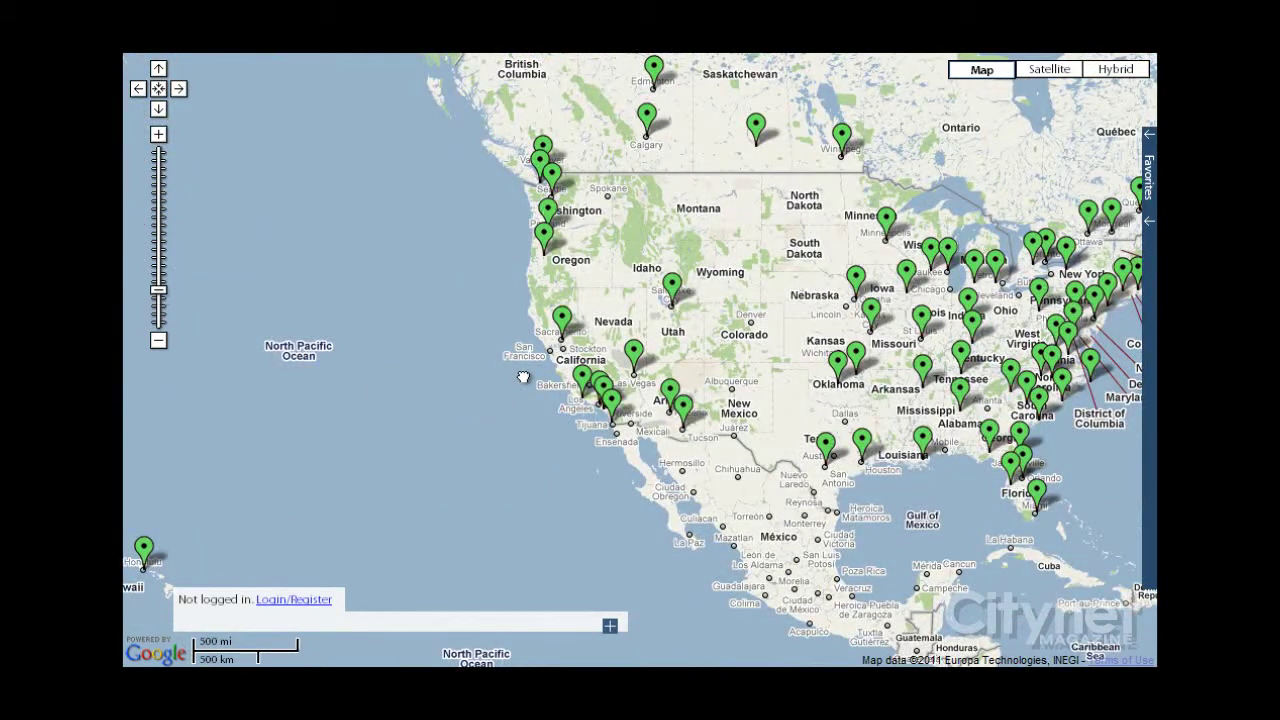
scroll(523, 378, "up", 1)
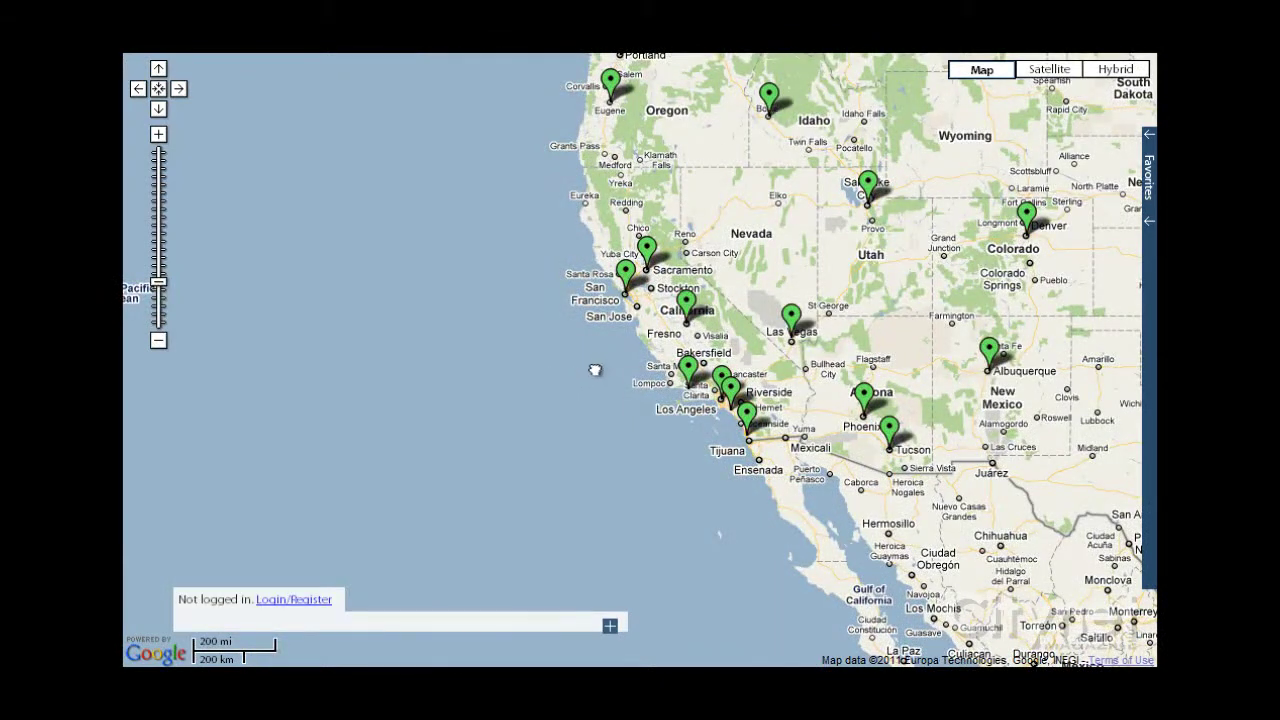
scroll(599, 366, "up", 1)
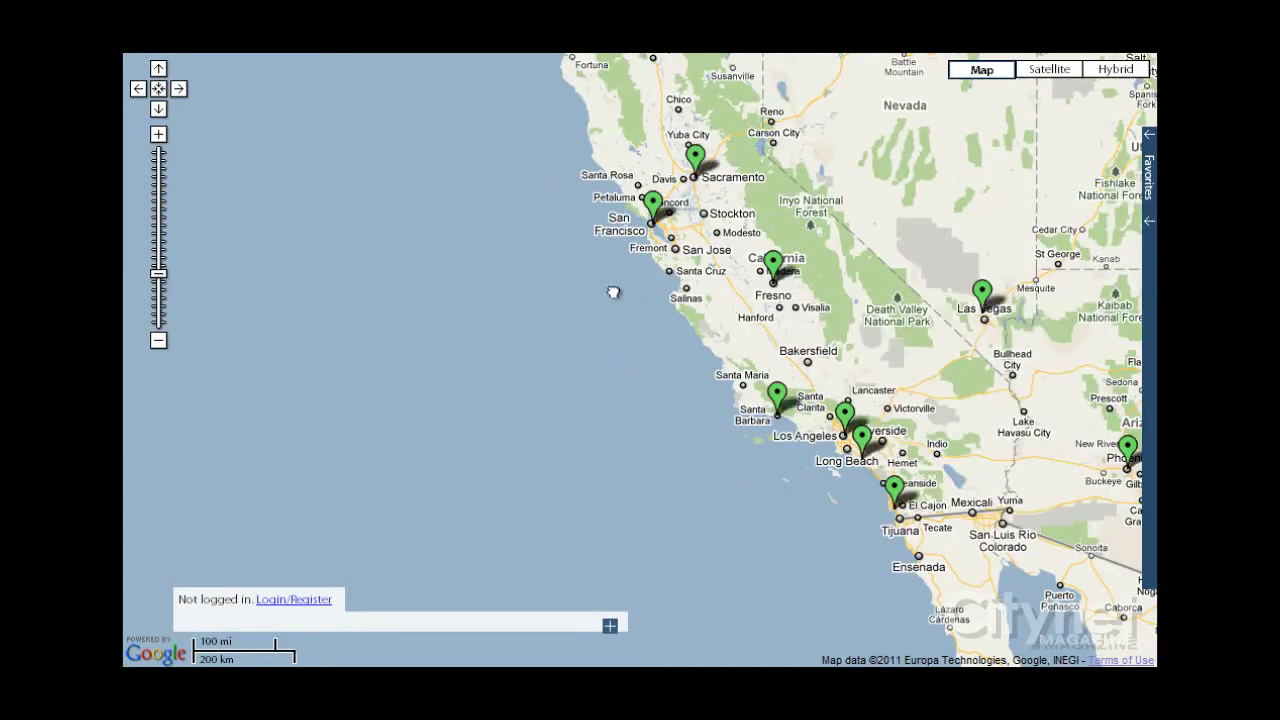
left_click_drag(708, 274, 693, 381)
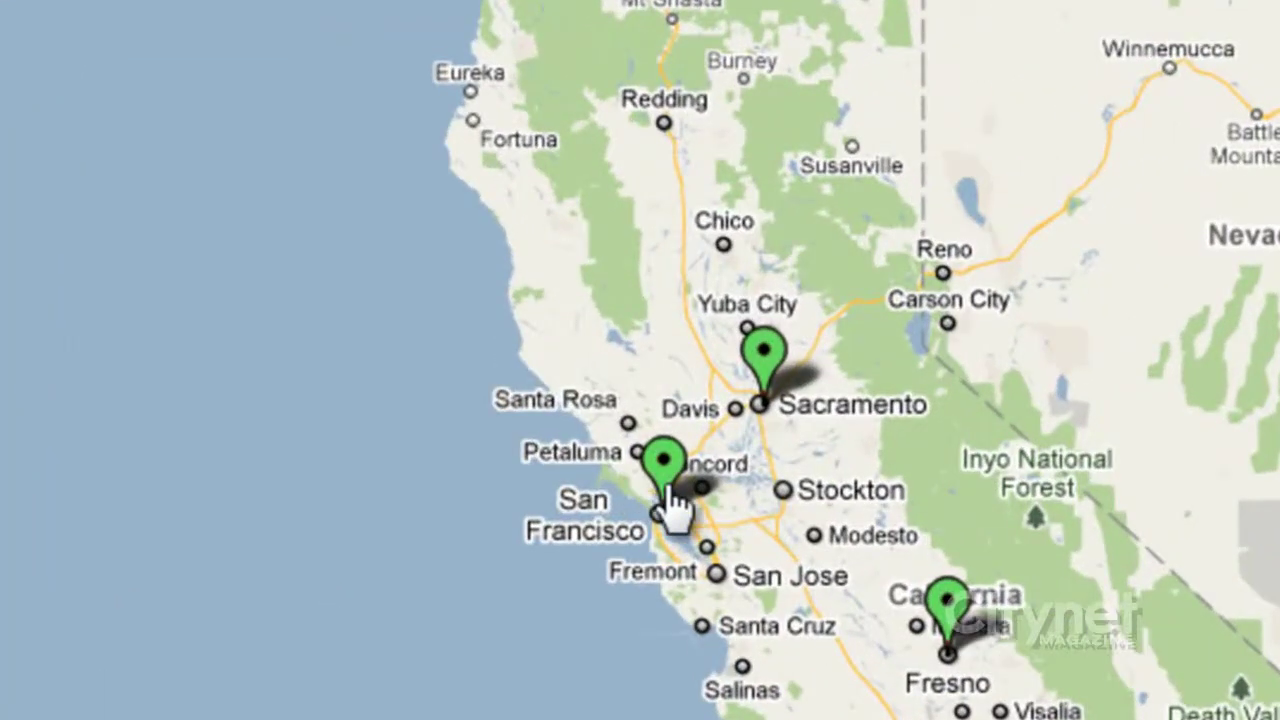
- Show all San Francisco rentals from its marker and shift the city right in view
left_click(668, 482)
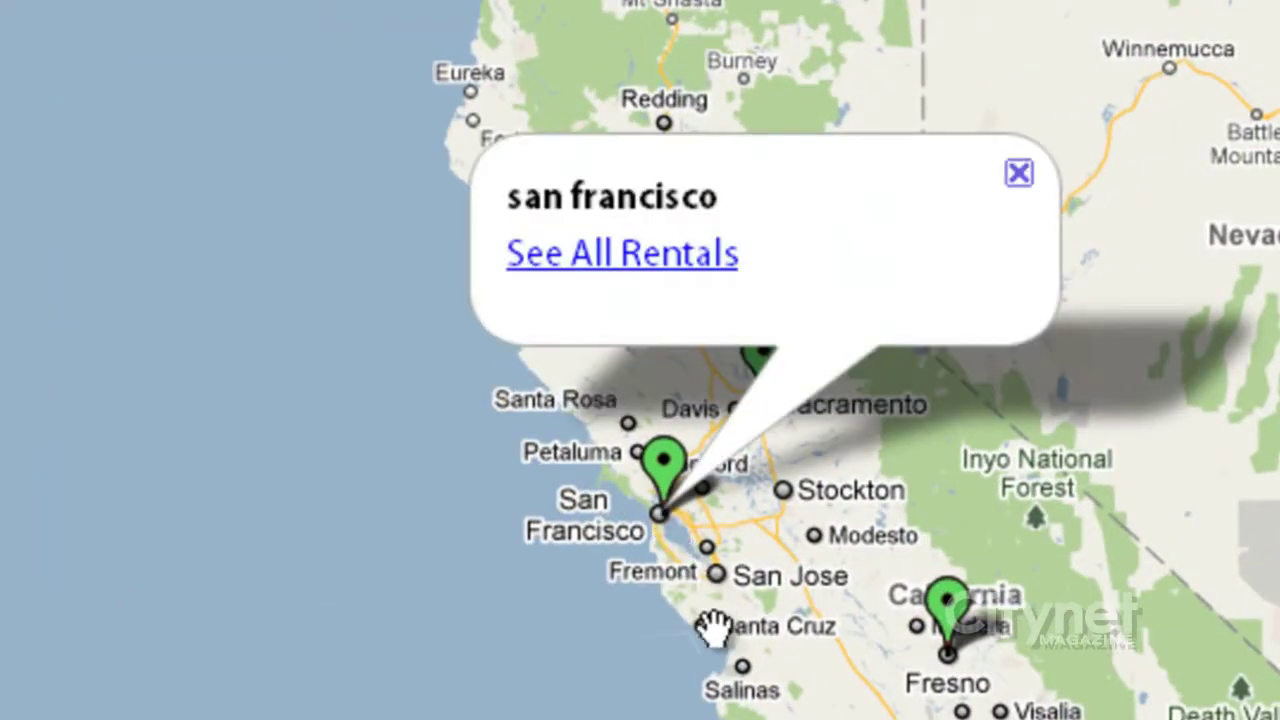
left_click(666, 277)
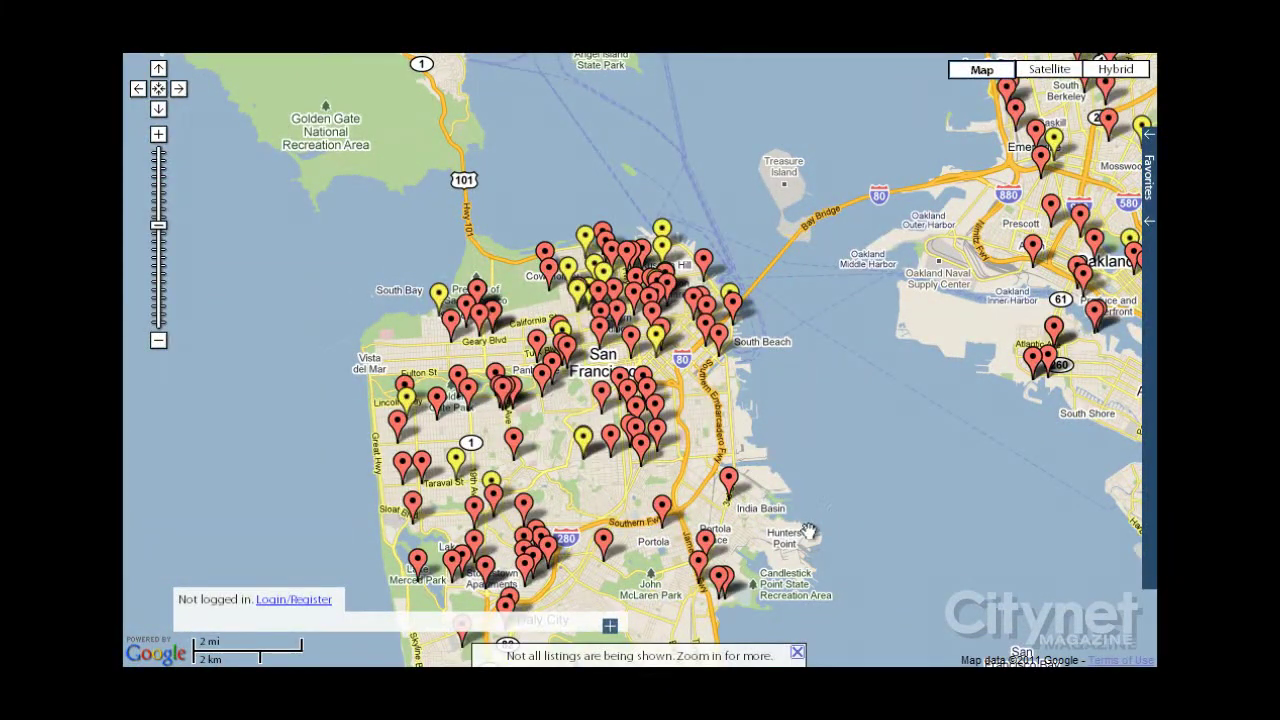
left_click_drag(790, 533, 828, 494)
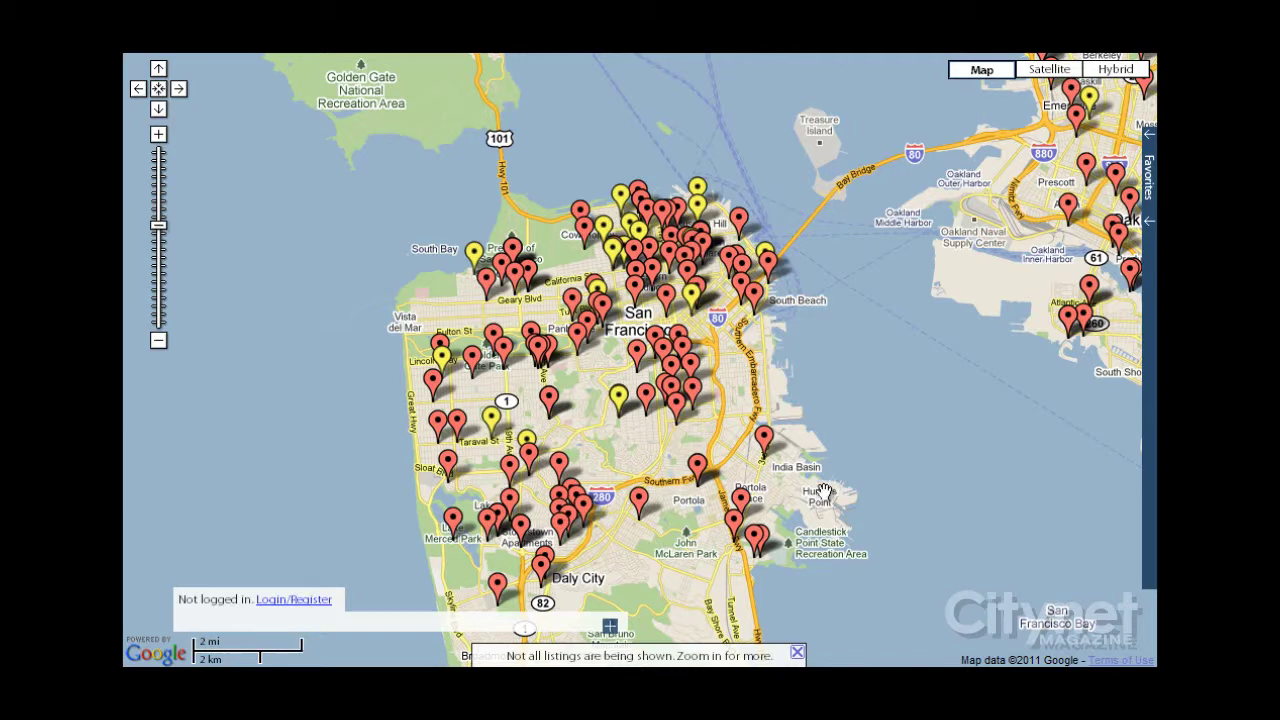
left_click_drag(694, 601, 1044, 555)
- Filter listings to $1550–6000+ rent, 2–10+ bedrooms and at least 3 bathrooms
left_click(609, 626)
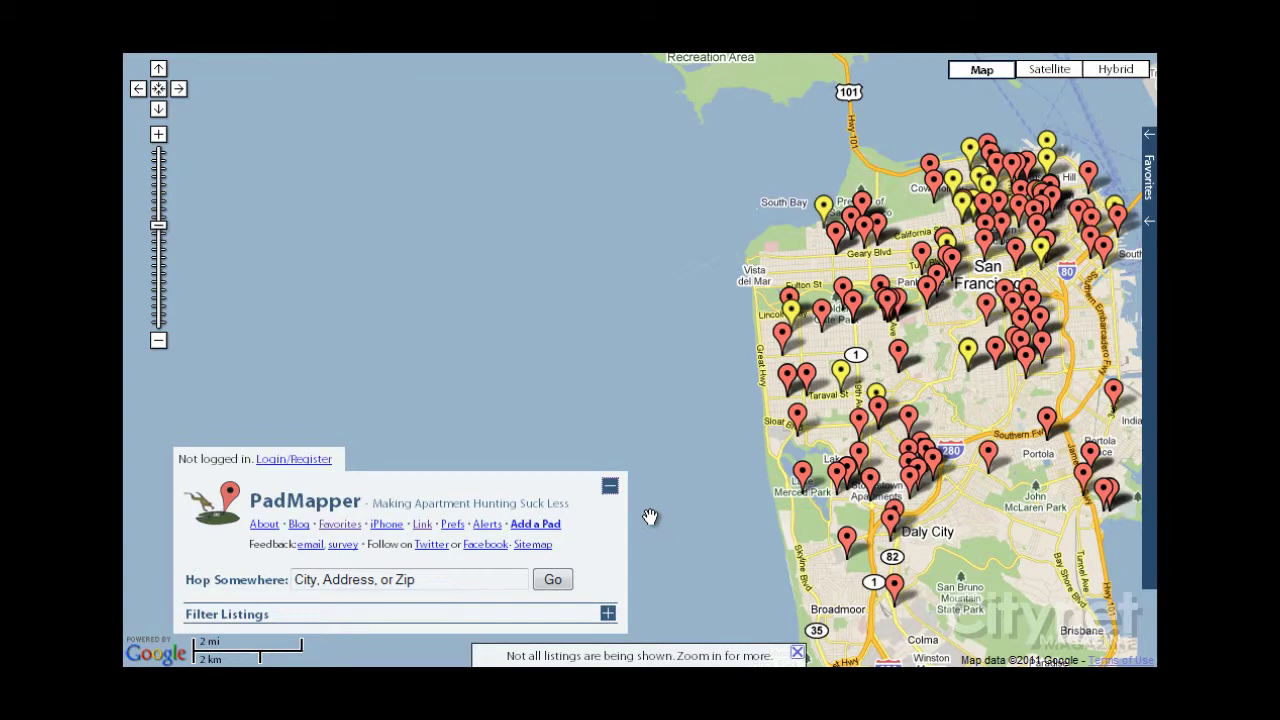
left_click_drag(724, 394, 684, 387)
left_click(608, 613)
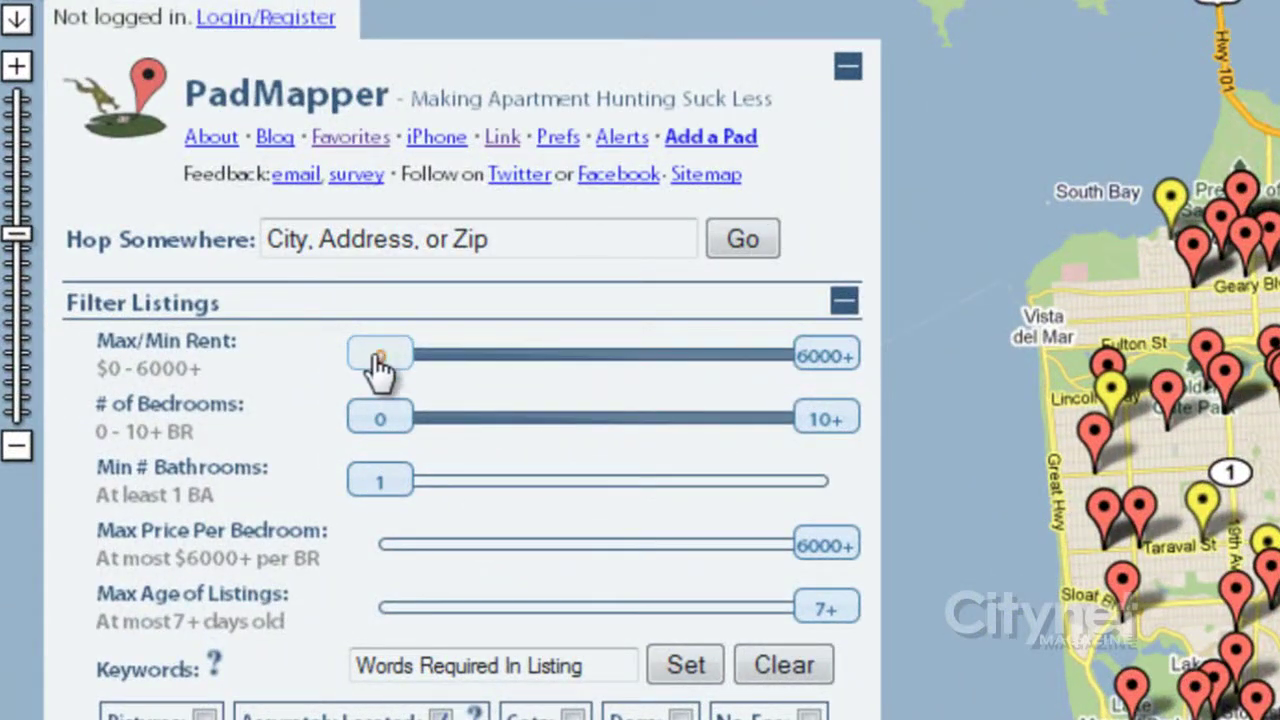
left_click_drag(373, 345, 489, 380)
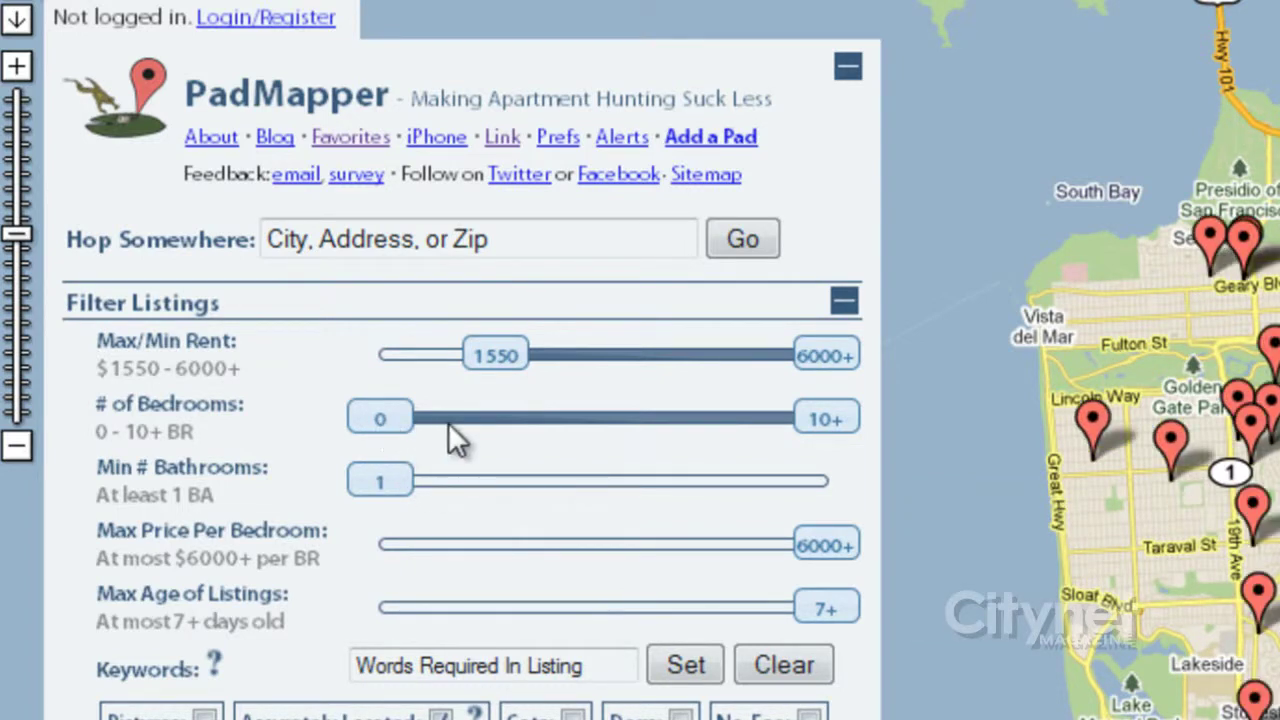
left_click_drag(388, 450, 434, 434)
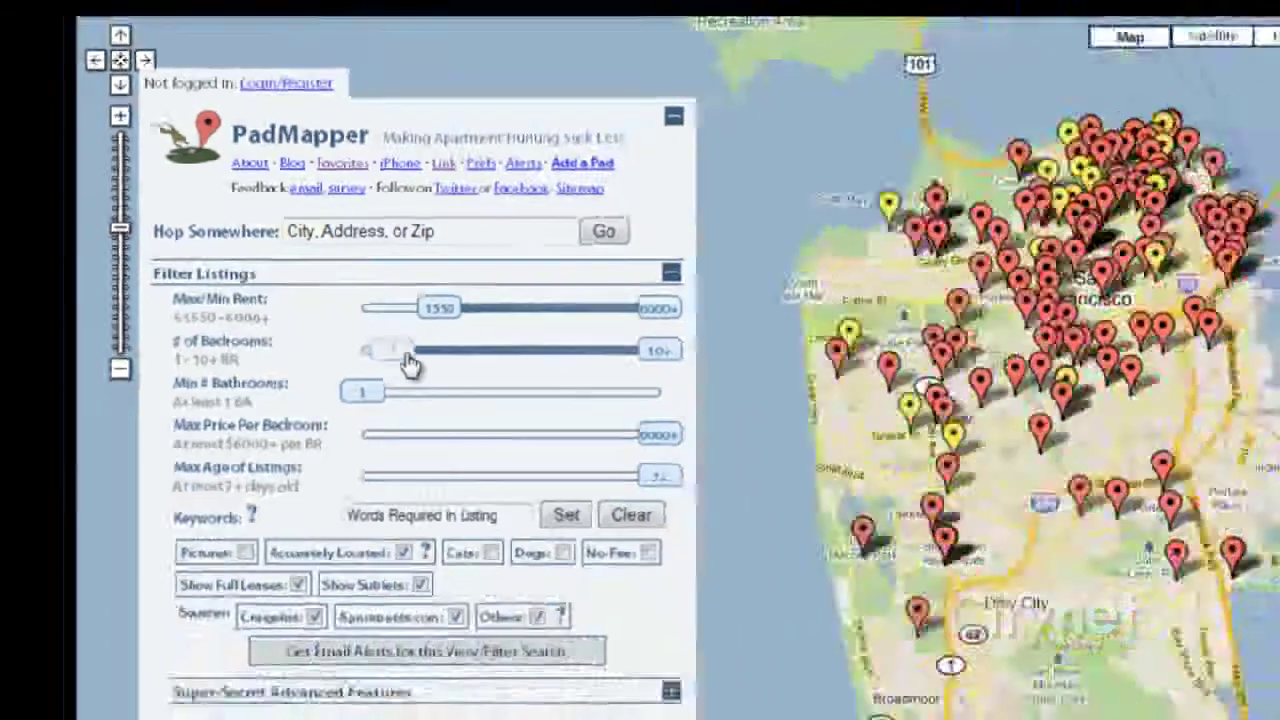
left_click_drag(410, 365, 423, 361)
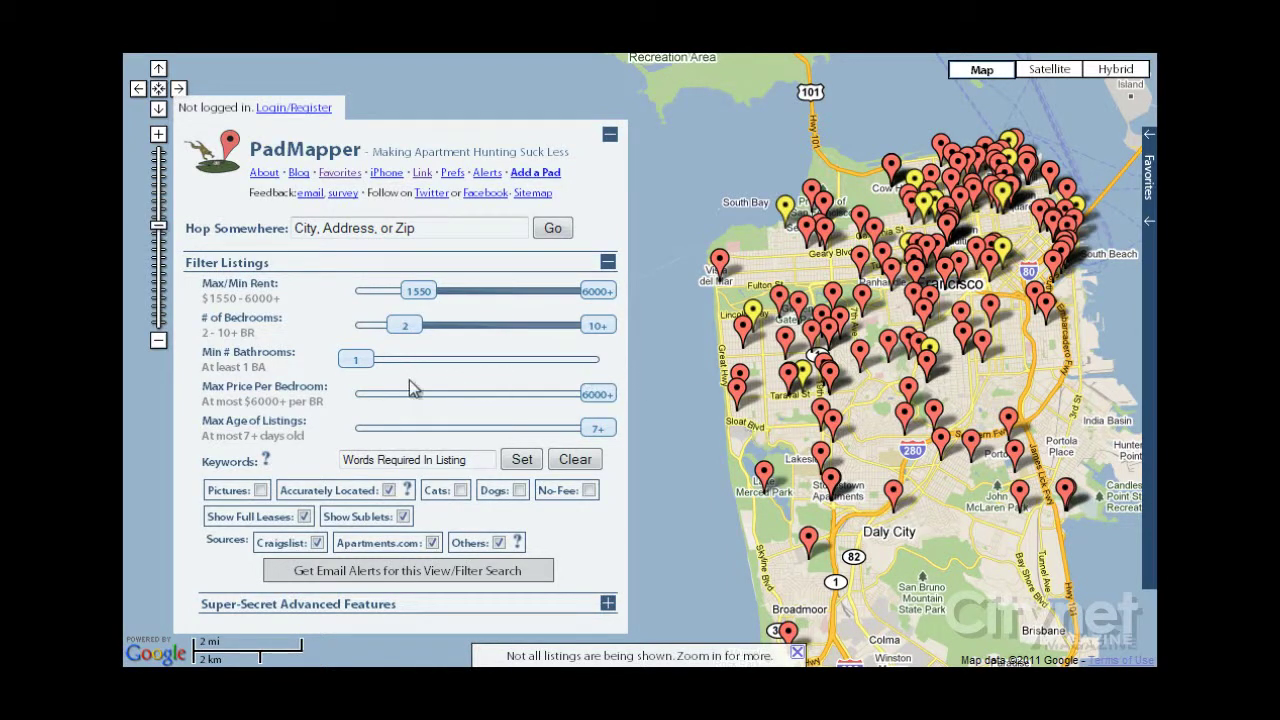
left_click_drag(360, 367, 409, 364)
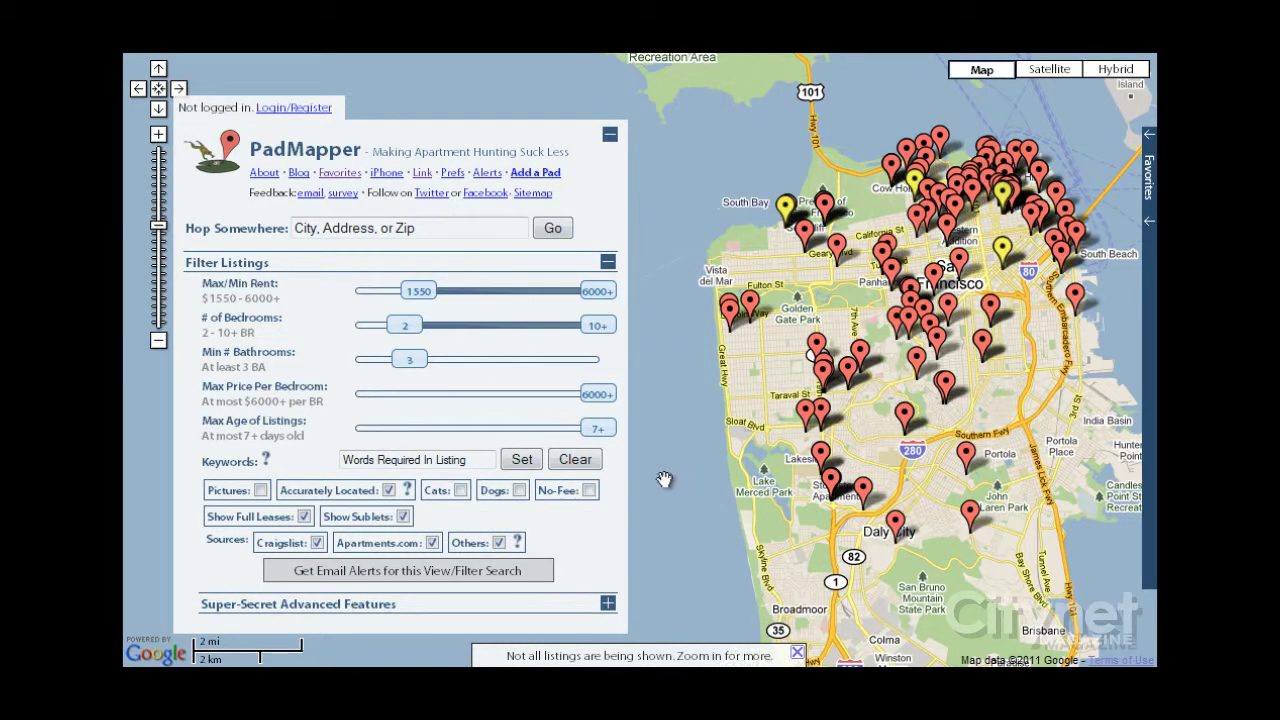
- Restrict listings to those with pictures that allow dogs, showing the Golden Gate area
left_click(260, 491)
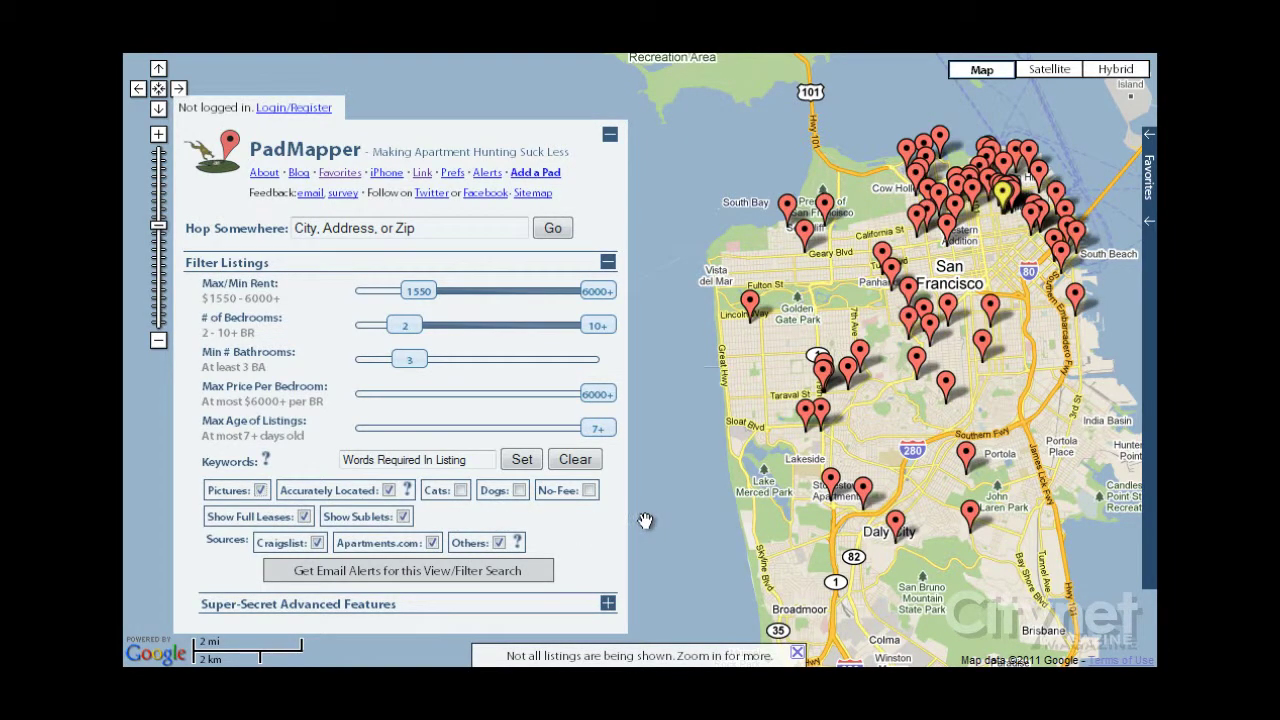
left_click(519, 490)
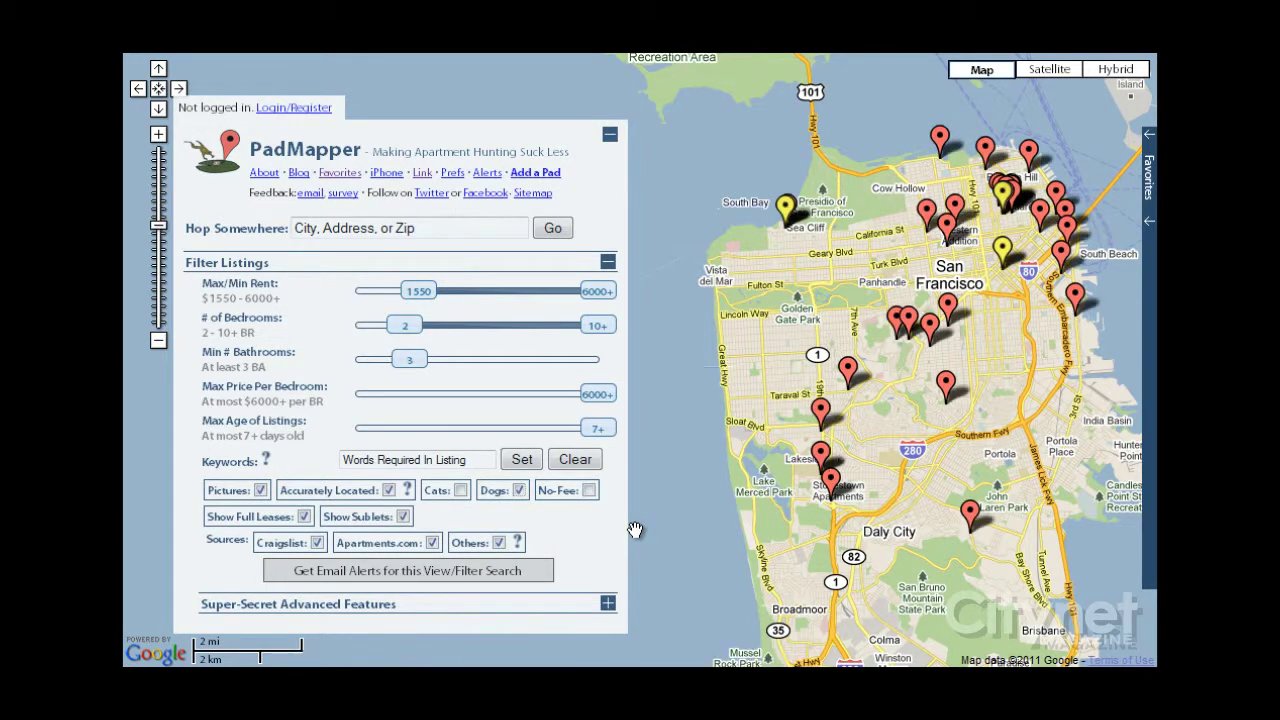
left_click_drag(768, 335, 737, 365)
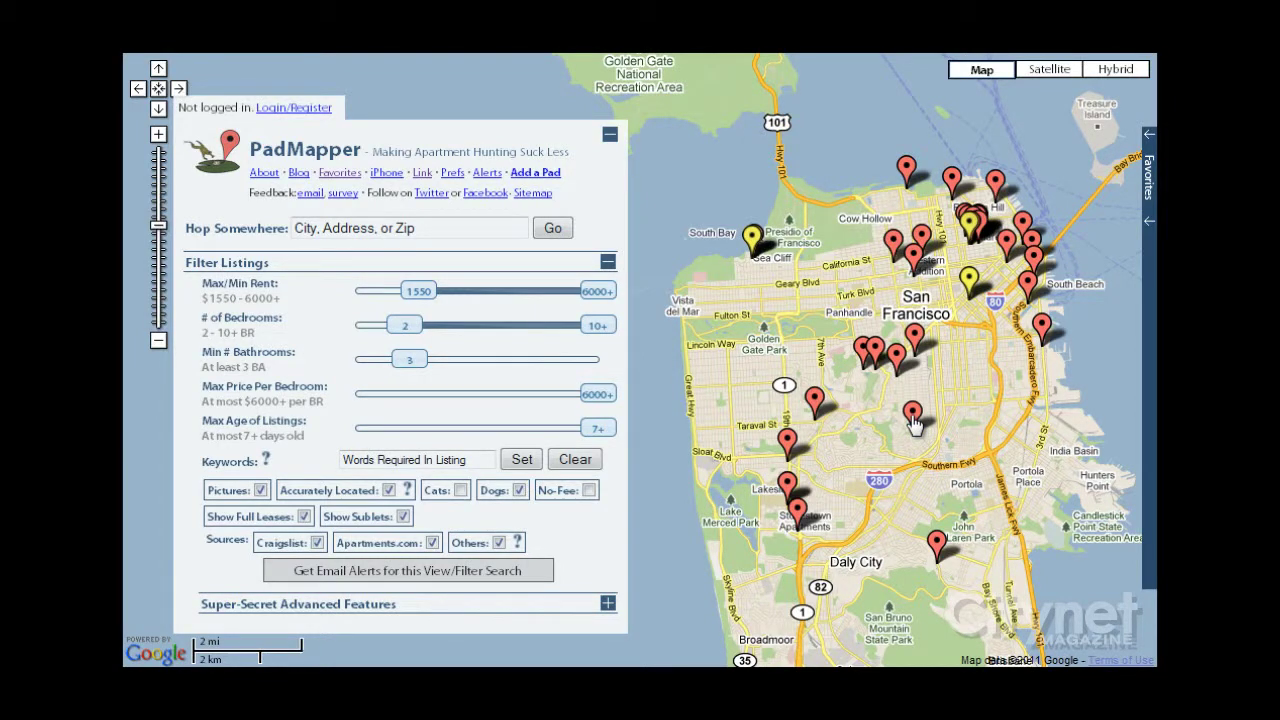
- Open the $4500 three-bedroom Glen Park listing and view both of its photos enlarged
left_click(912, 416)
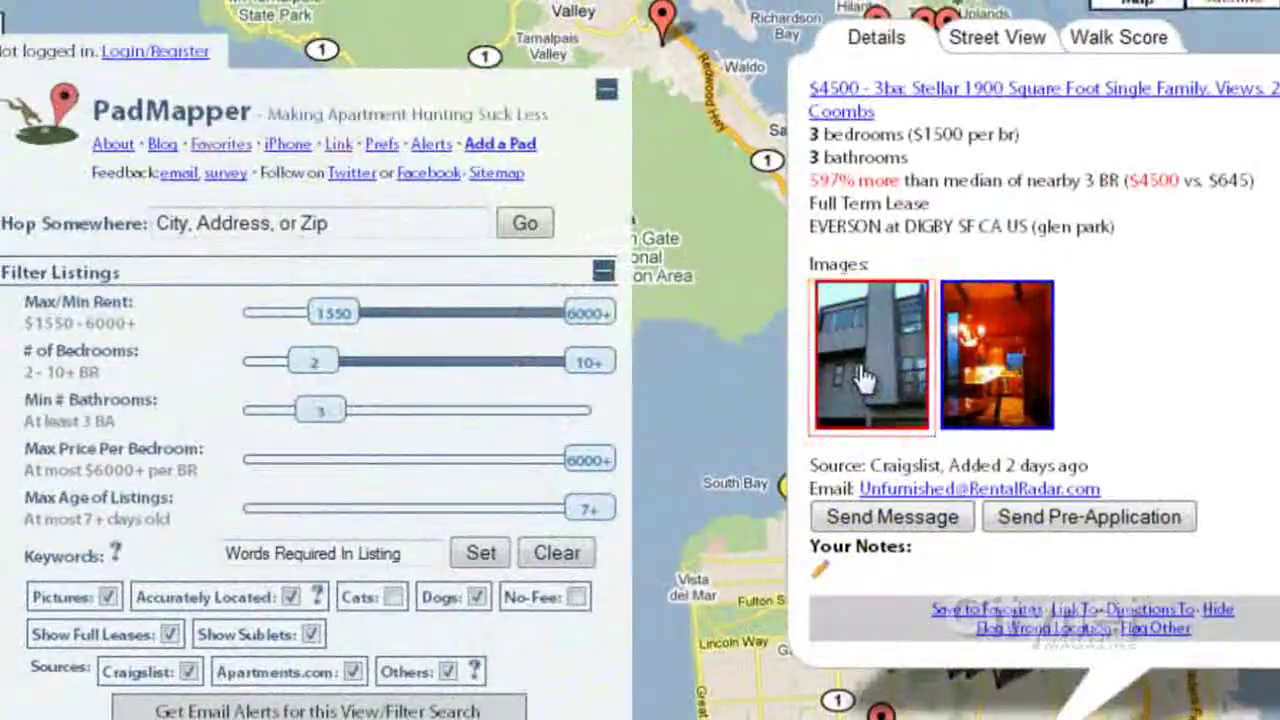
left_click(247, 561)
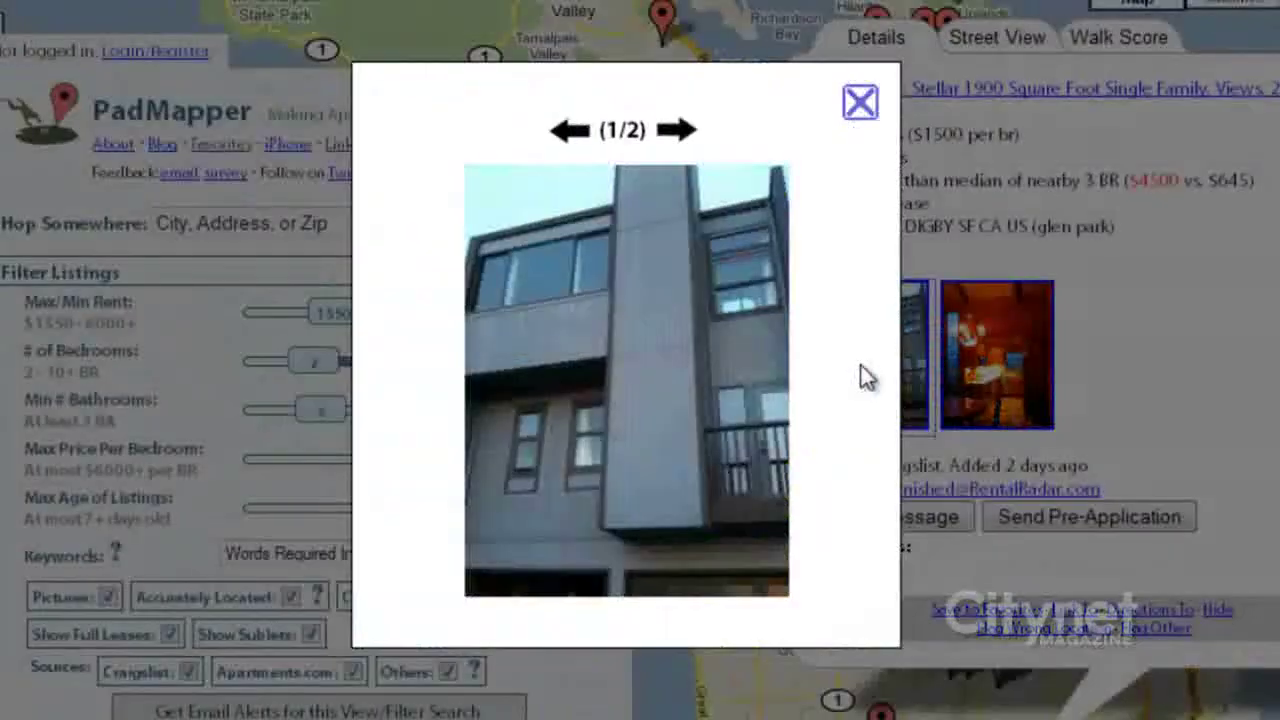
left_click(686, 138)
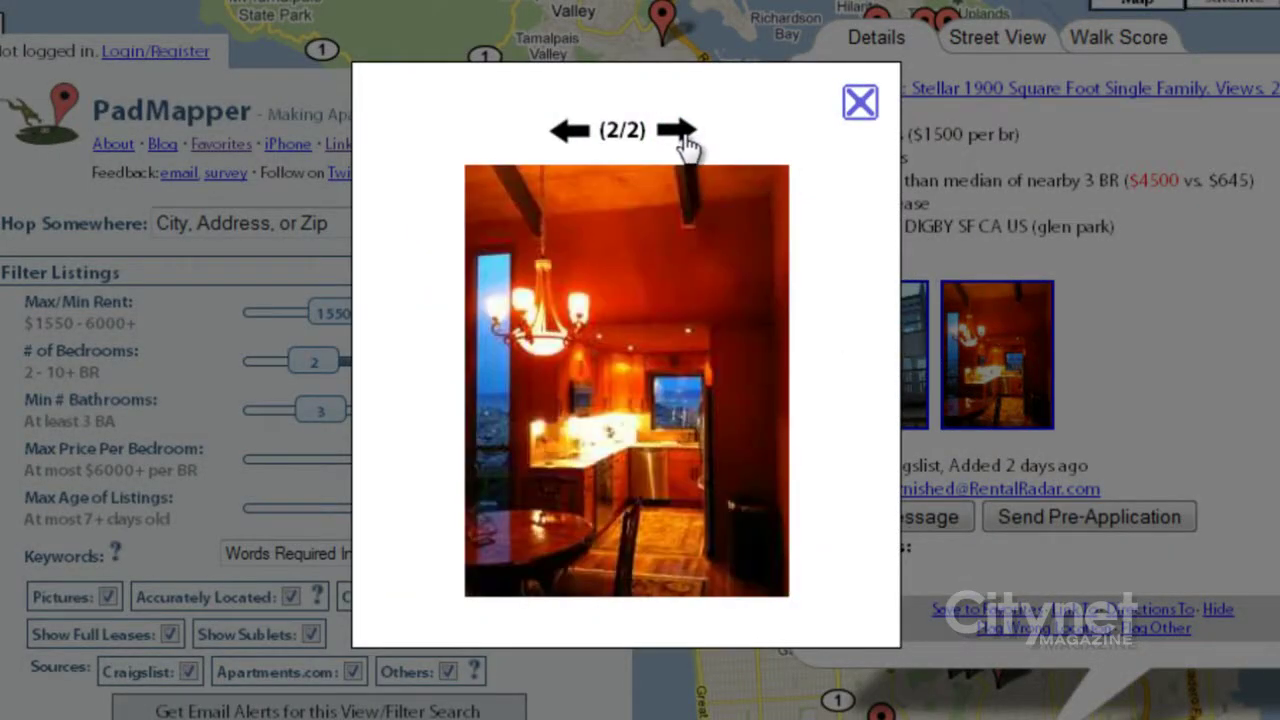
left_click(571, 135)
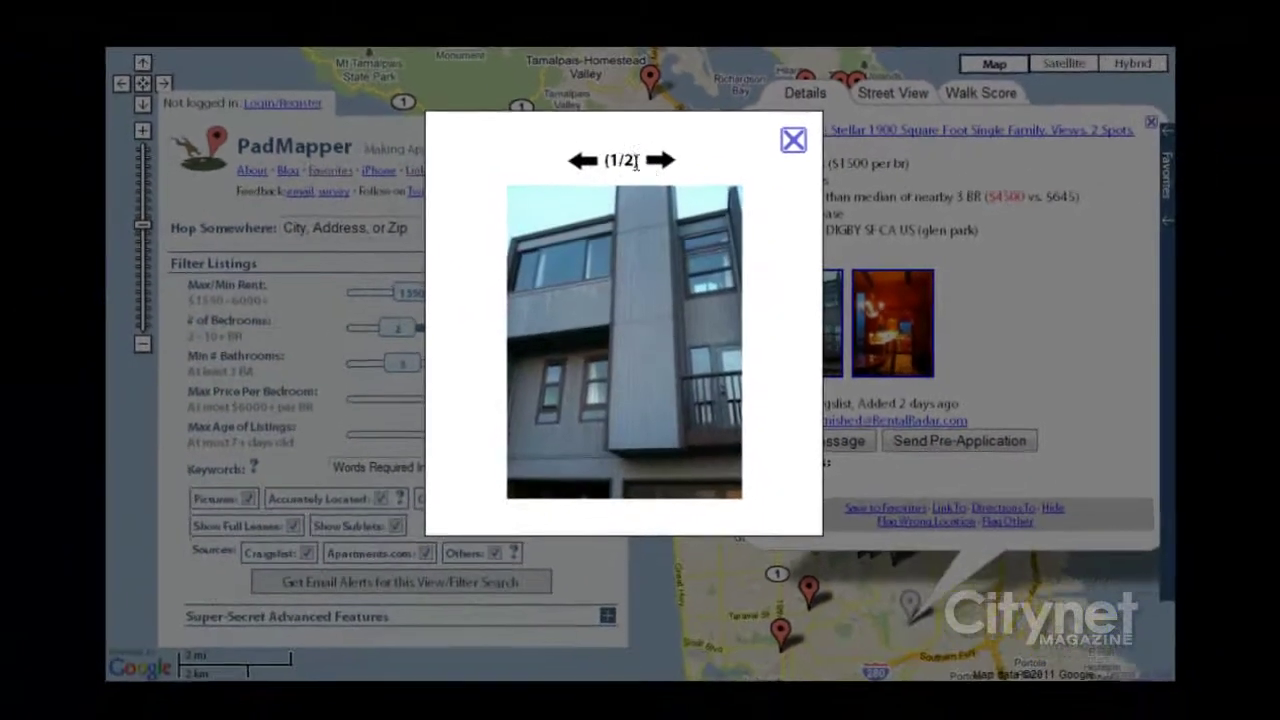
left_click(792, 141)
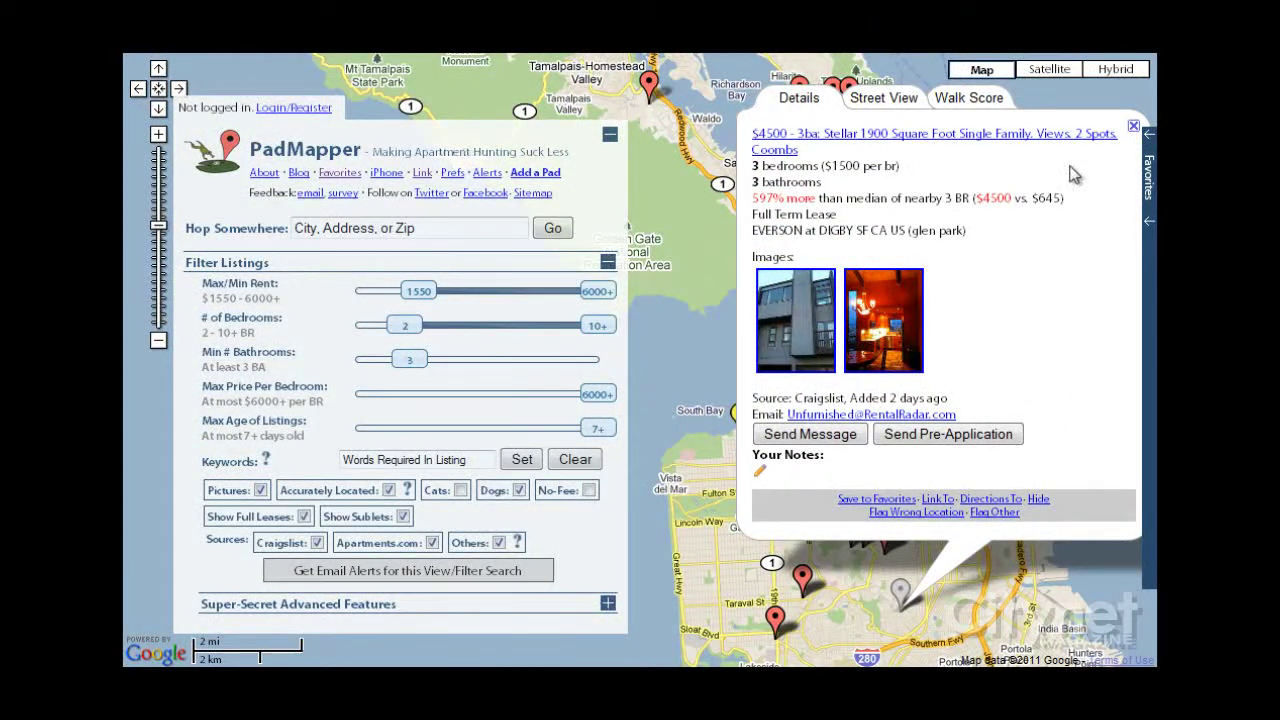
left_click(884, 102)
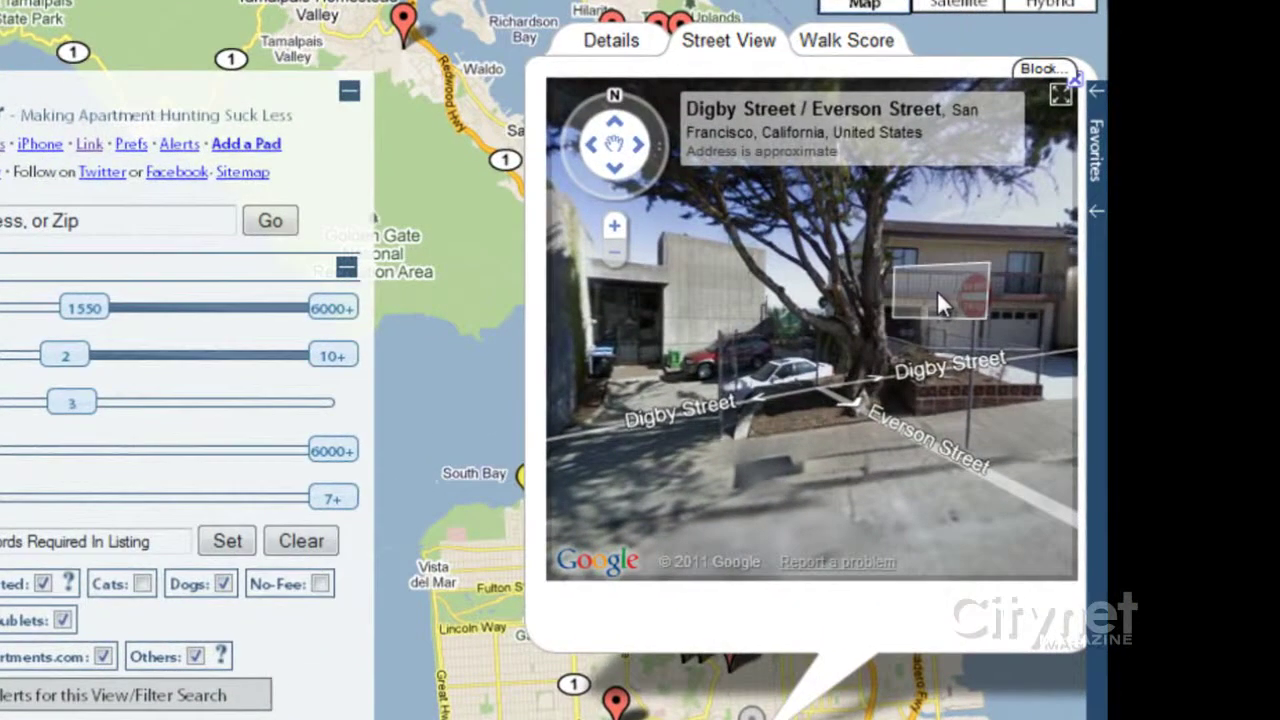
- Look around the Street View at Digby and Everson Streets
left_click_drag(937, 300, 620, 334)
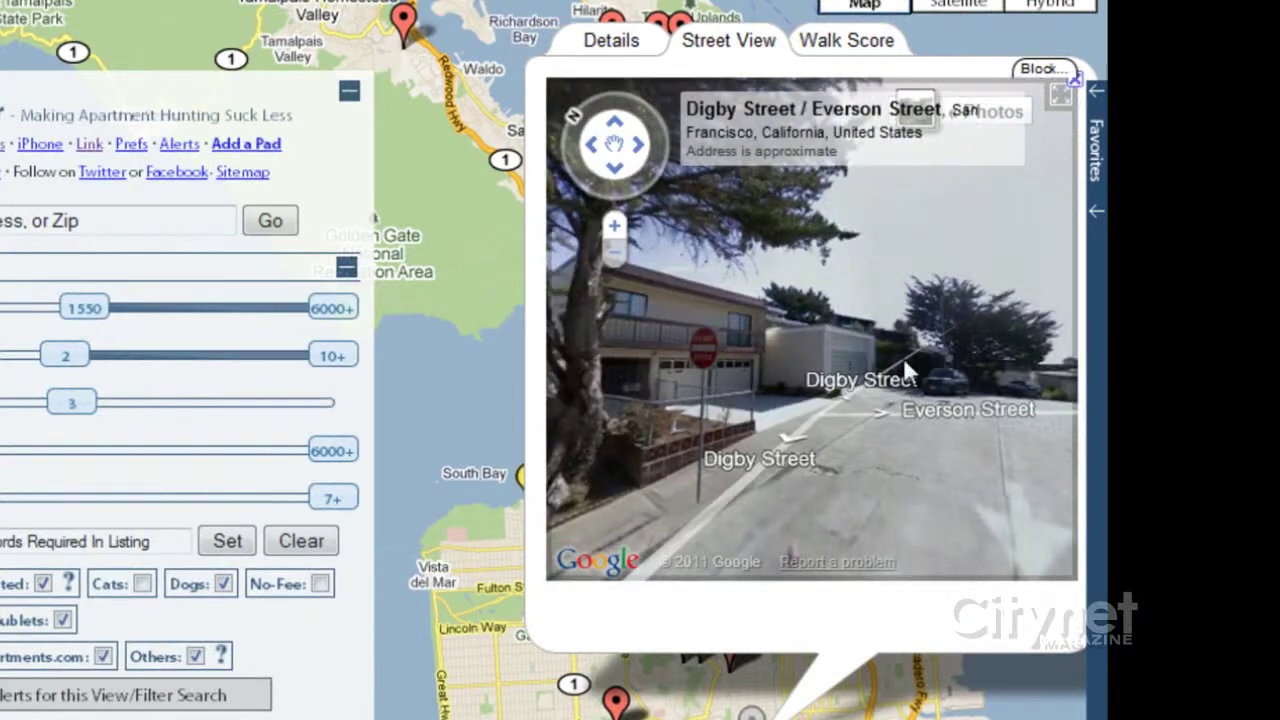
left_click_drag(696, 366, 963, 345)
left_click_drag(599, 332, 865, 339)
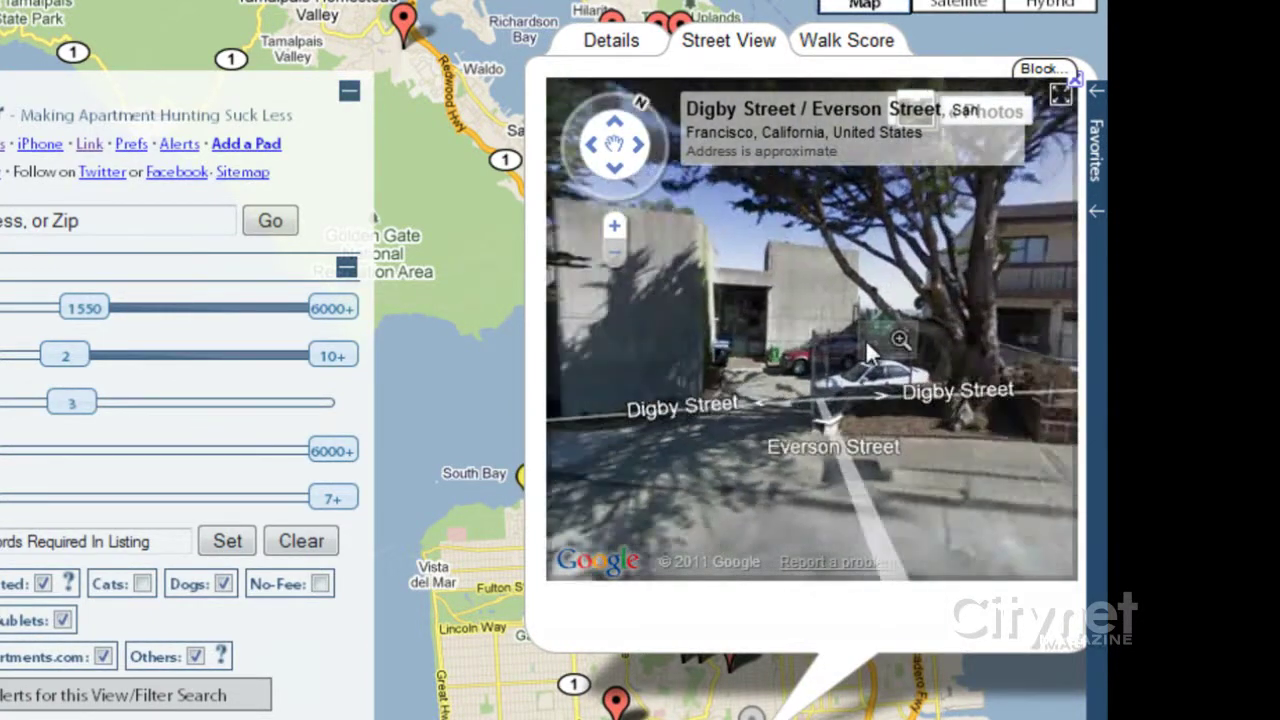
left_click_drag(704, 325, 937, 338)
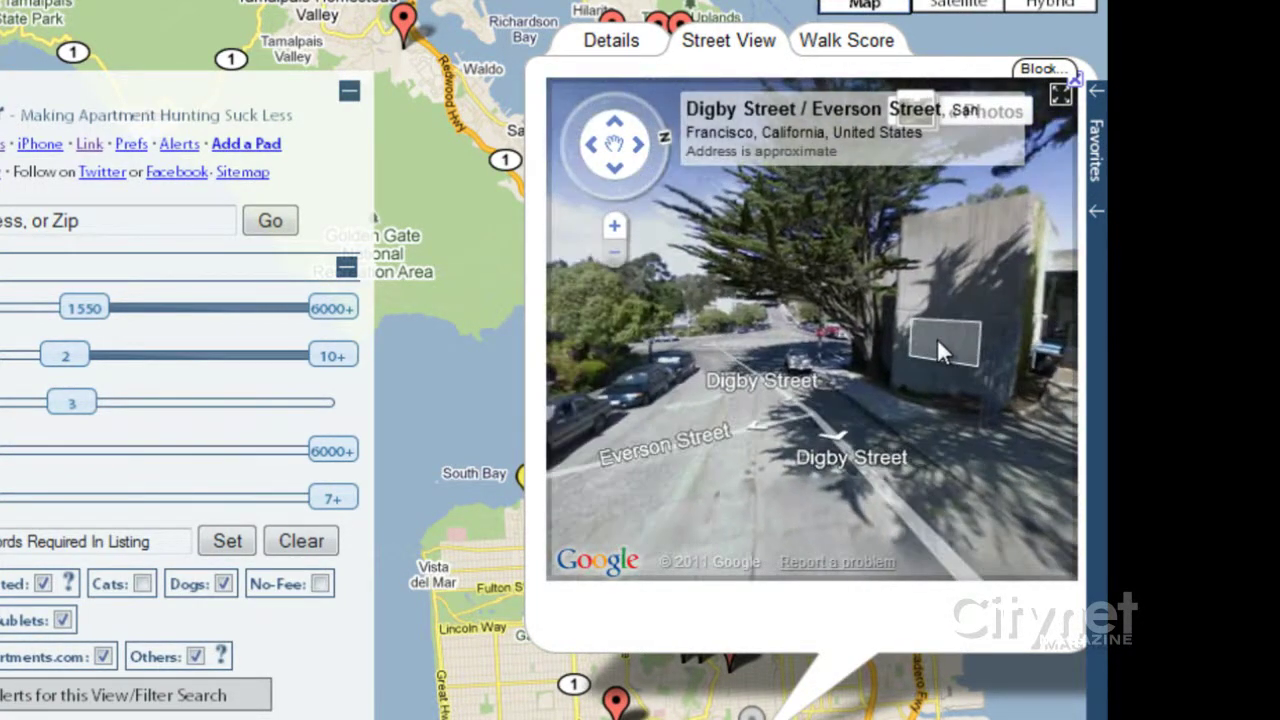
- Check the listing's Walk Score of 78, return to details and close the popup
left_click(828, 48)
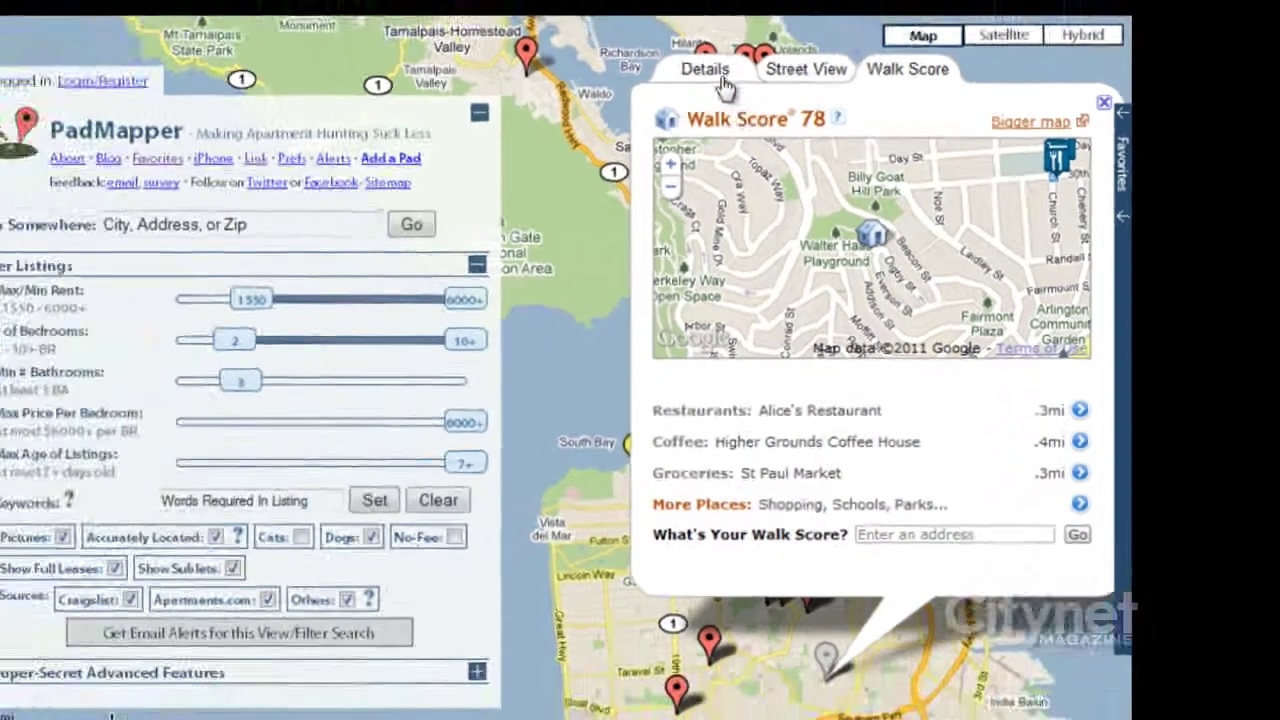
left_click(607, 42)
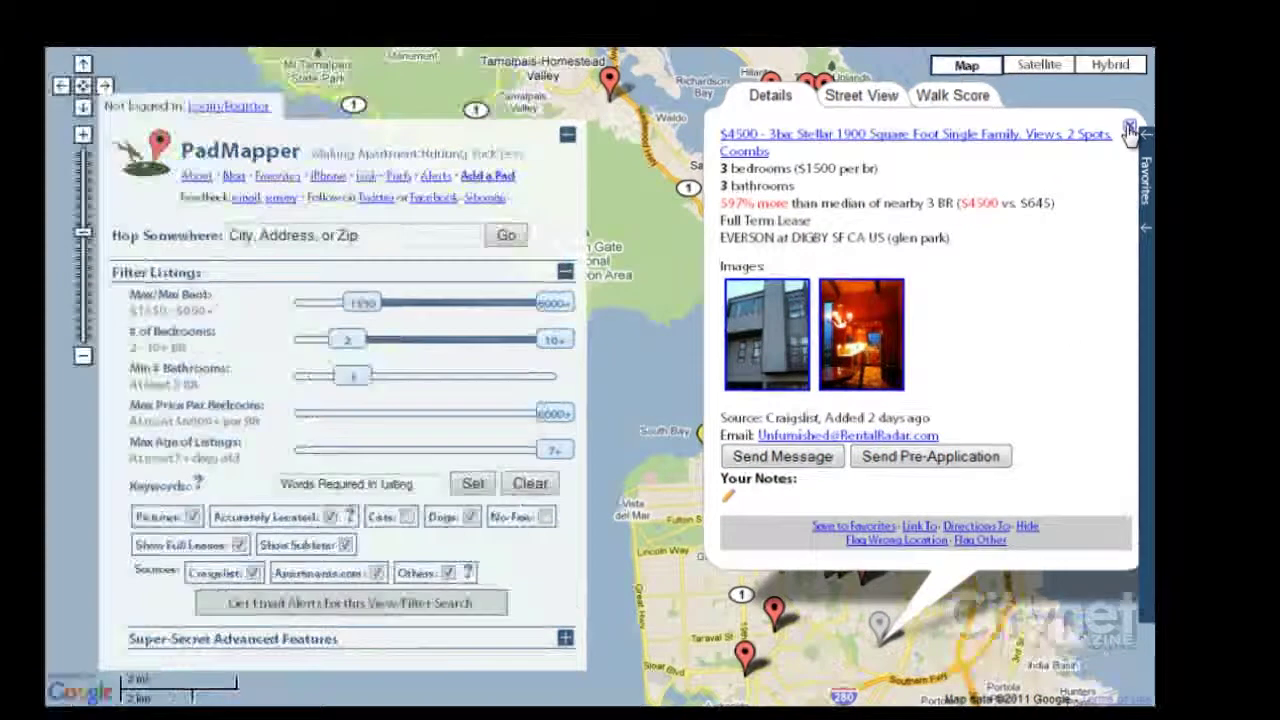
left_click(1133, 126)
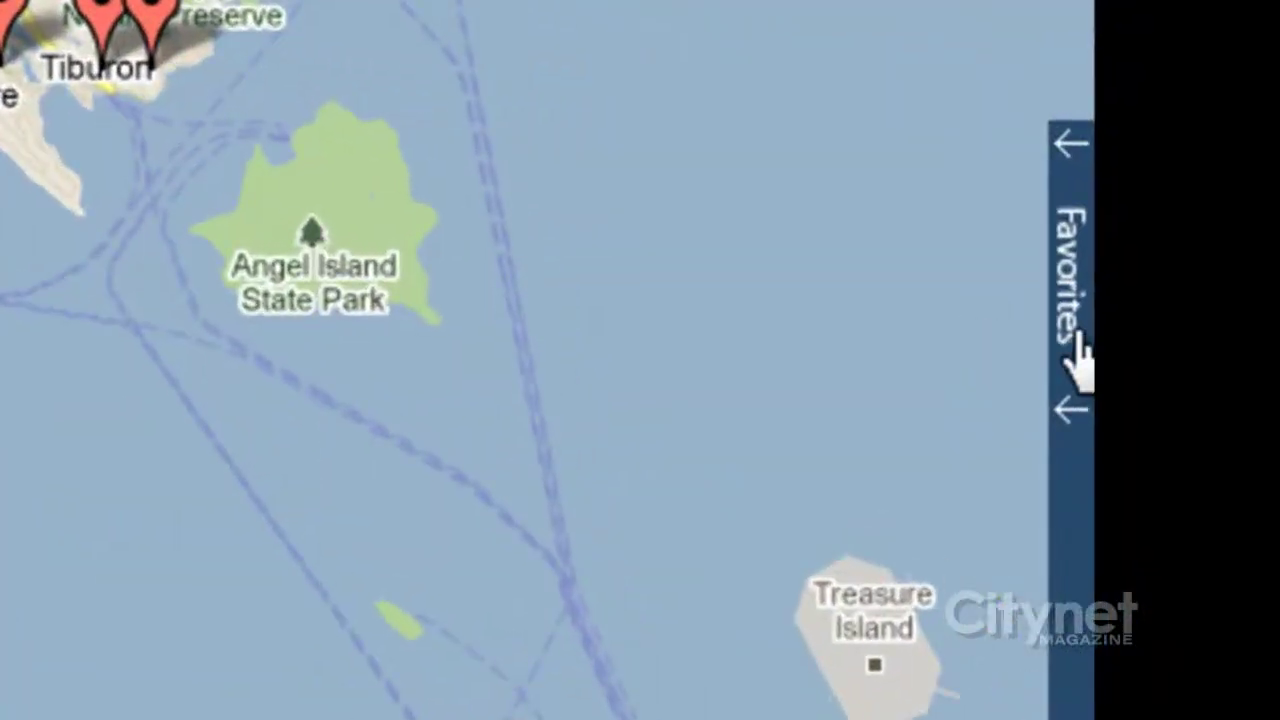
- Open and close the Saved Favorites panel, then collapse the Filter Listings panel
left_click(1151, 200)
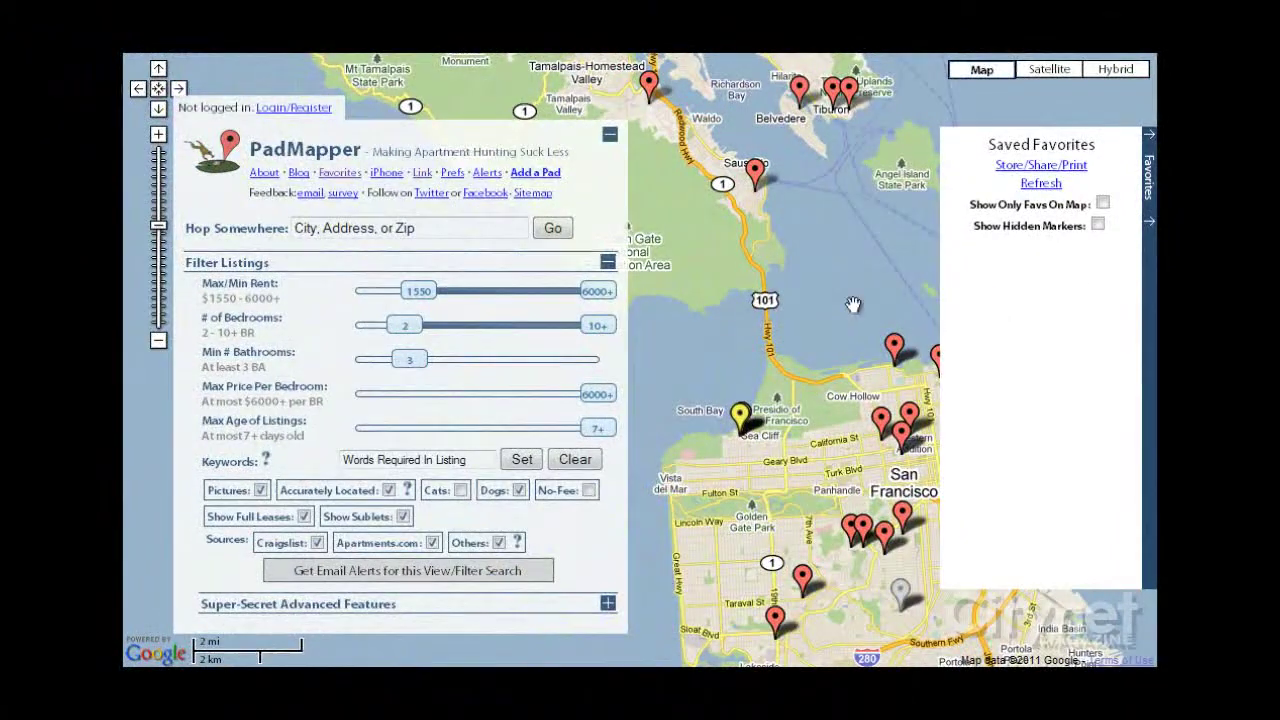
left_click_drag(737, 331, 684, 301)
left_click_drag(775, 270, 763, 217)
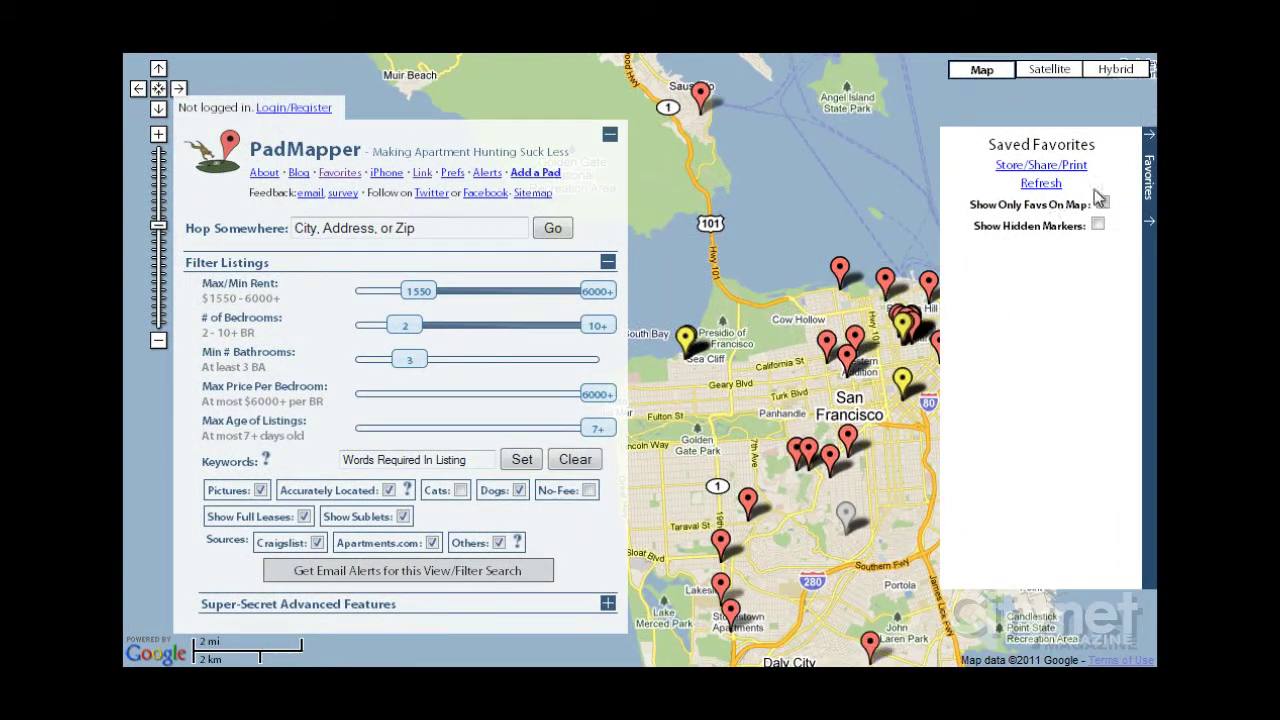
left_click(1150, 198)
left_click(610, 135)
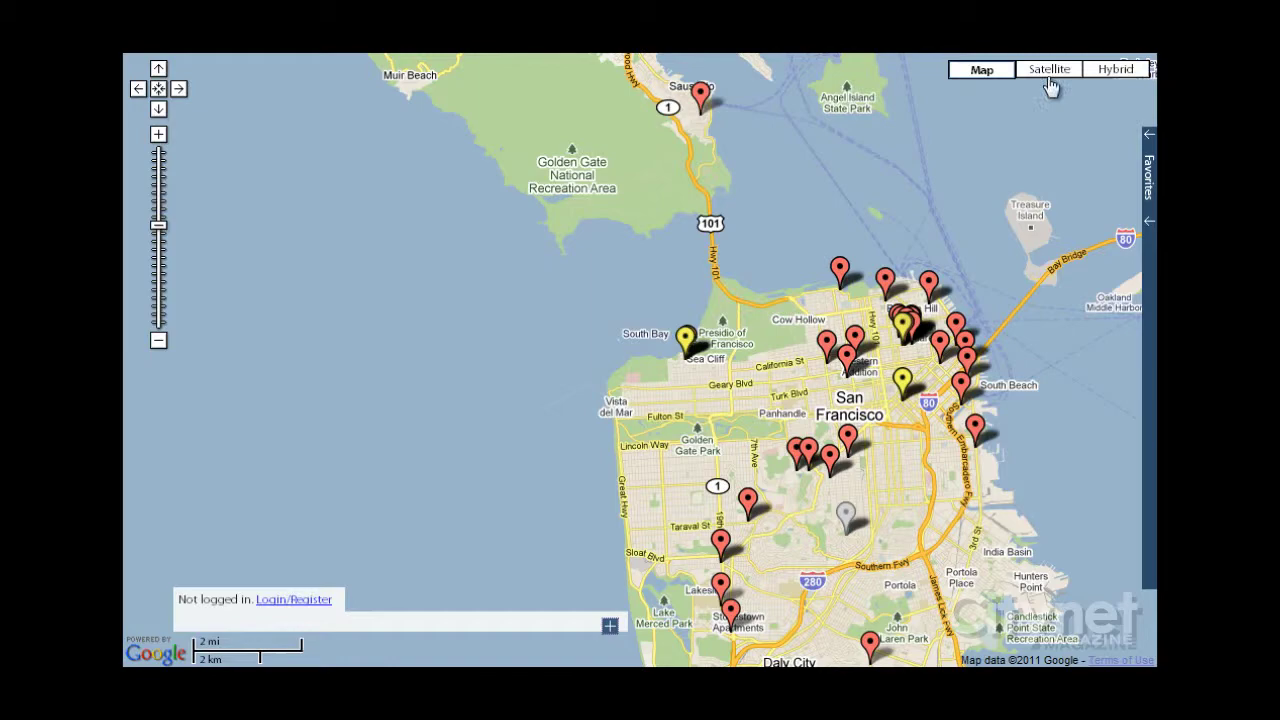
- Switch to satellite imagery and zoom out to the Bay Area's East Bay and Marin listings
left_click(1049, 69)
left_click_drag(814, 383, 411, 314)
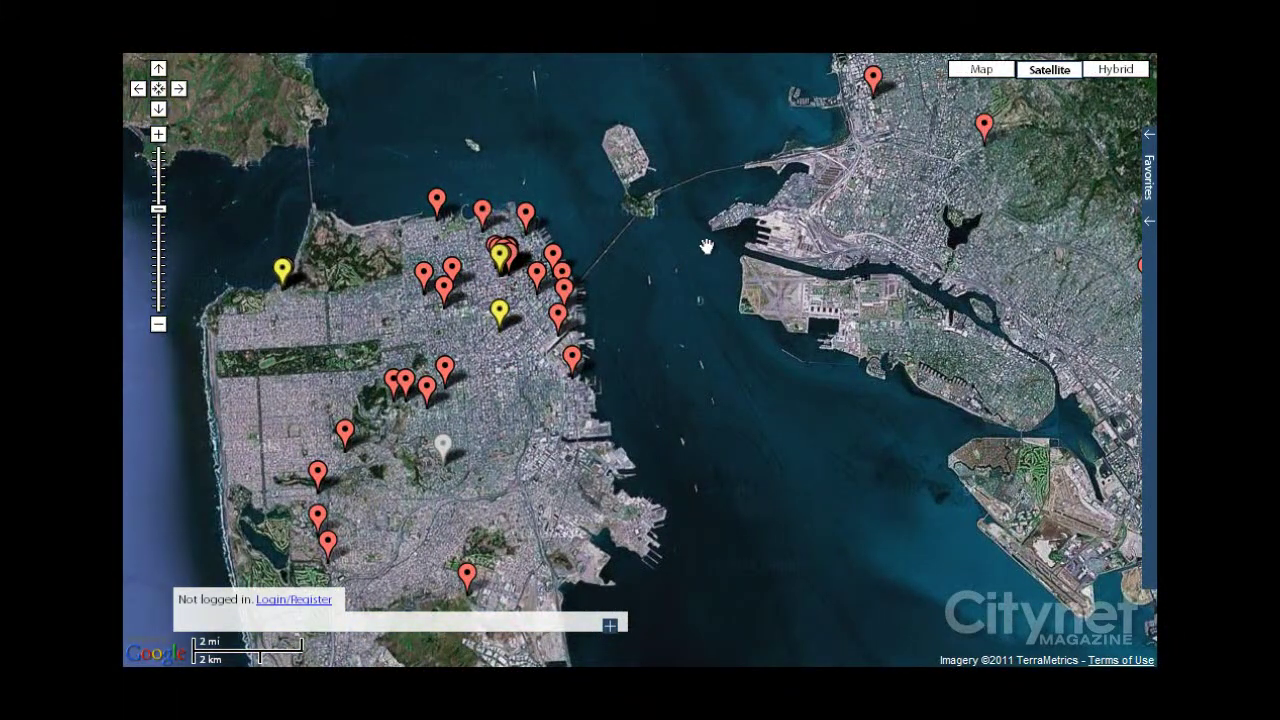
scroll(707, 258, "down", 1)
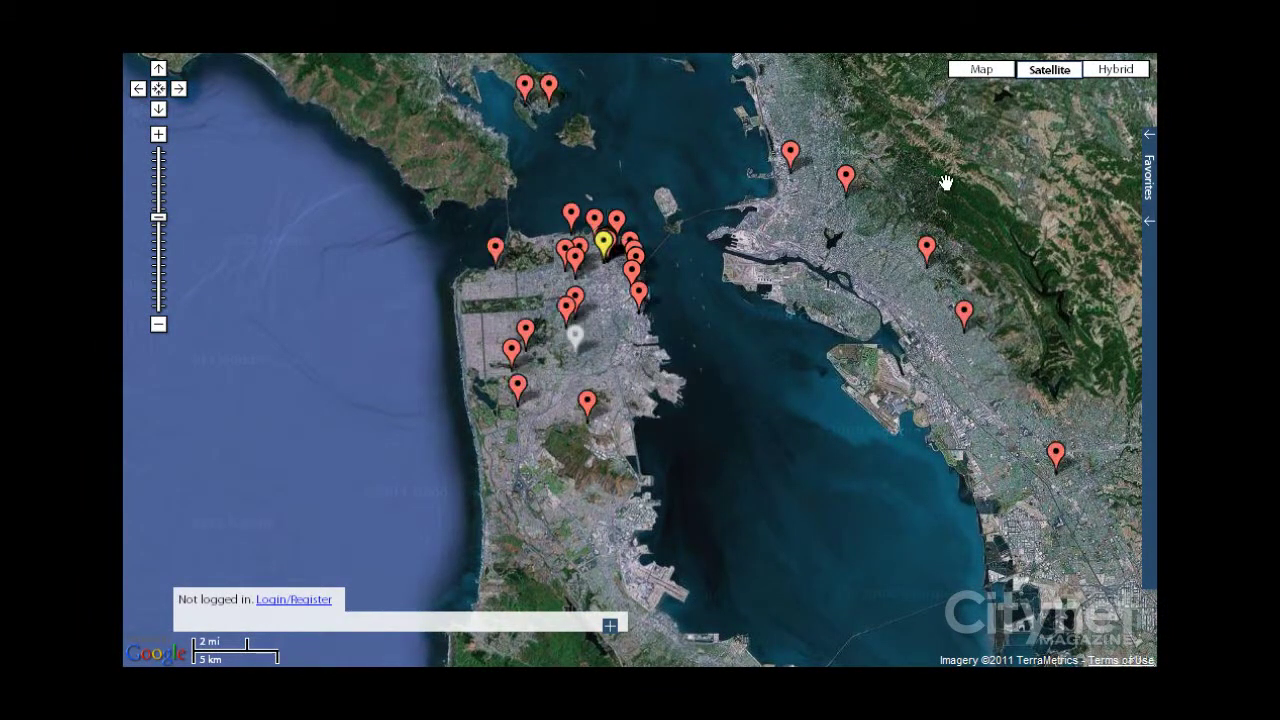
left_click_drag(946, 186, 900, 323)
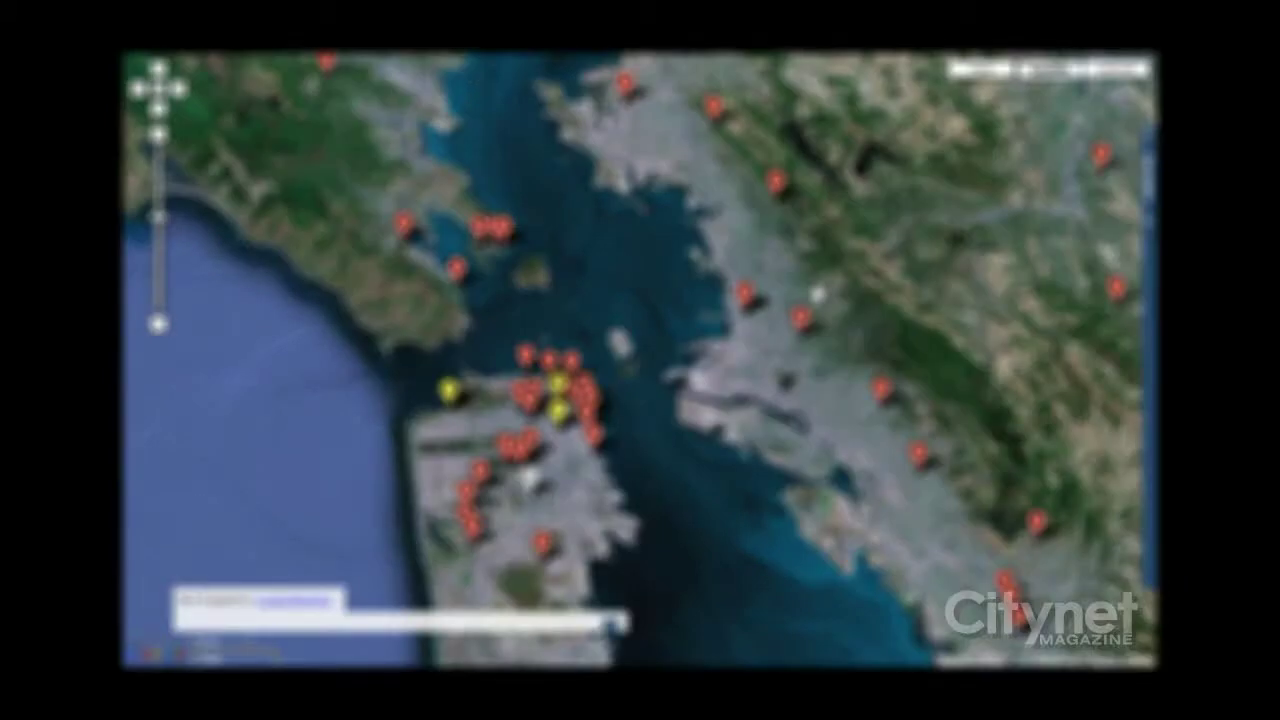